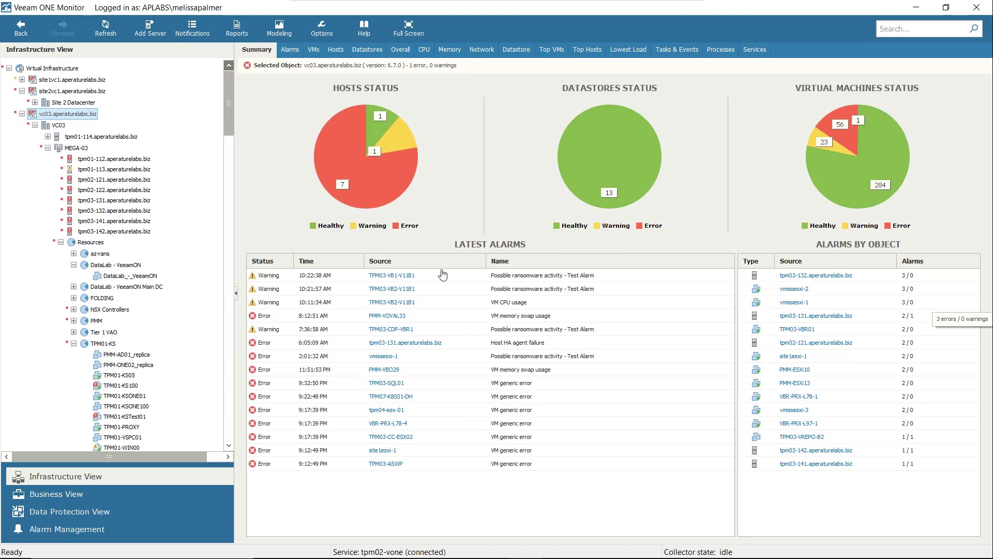
# Open the definition of TPM03-VB1-V11B1's possible ransomware activity alarm and filter the alarm definitions for "ransomware"
pyautogui.click(408, 275)
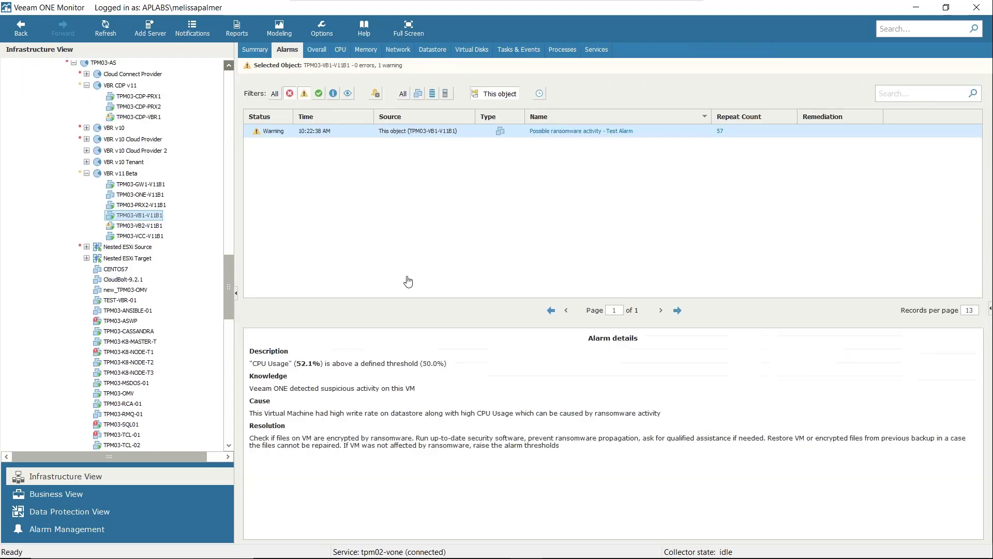
pyautogui.click(630, 133)
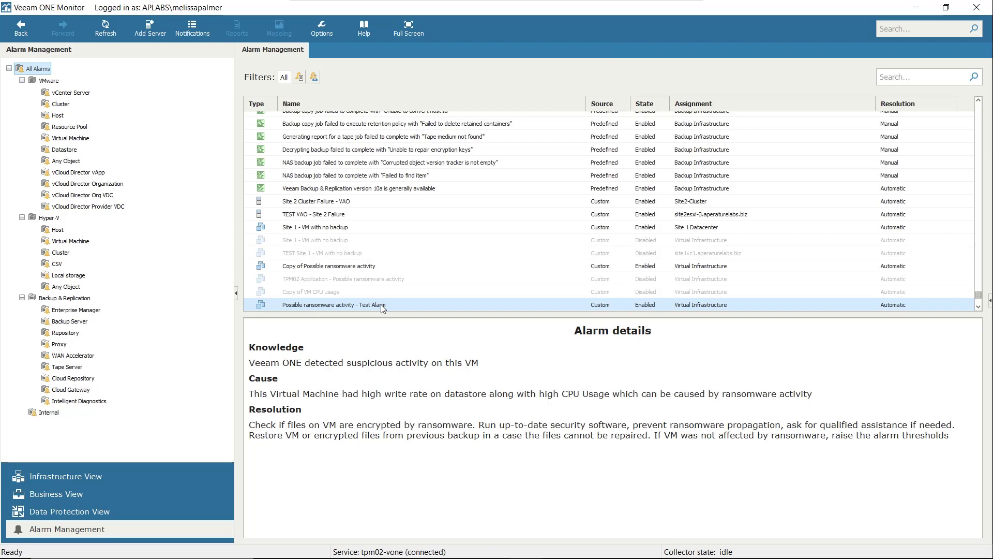
pyautogui.click(930, 76)
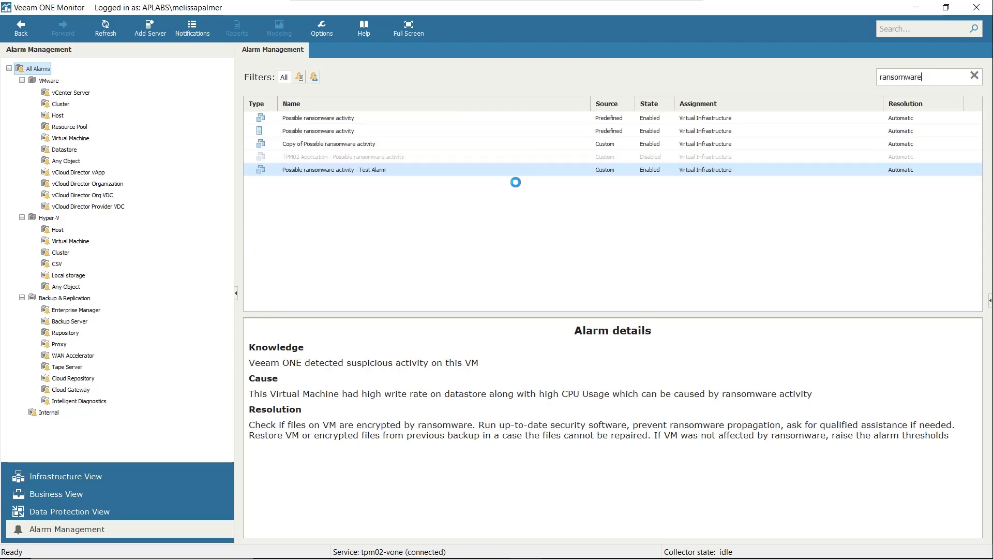
# Review all rules of the predefined virtual machine alarm "Possible ransomware activity" and close its settings without saving
pyautogui.rightClick(343, 119)
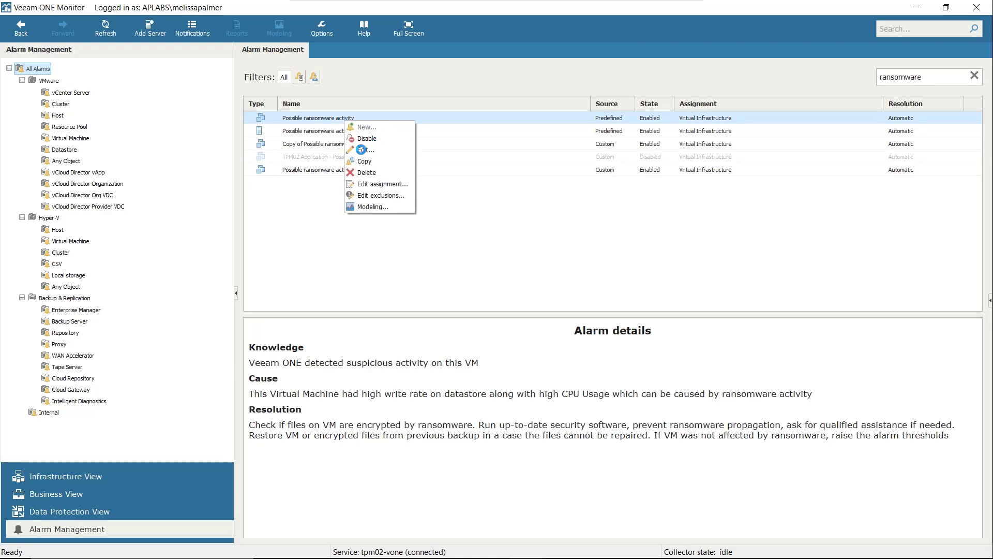
pyautogui.click(358, 150)
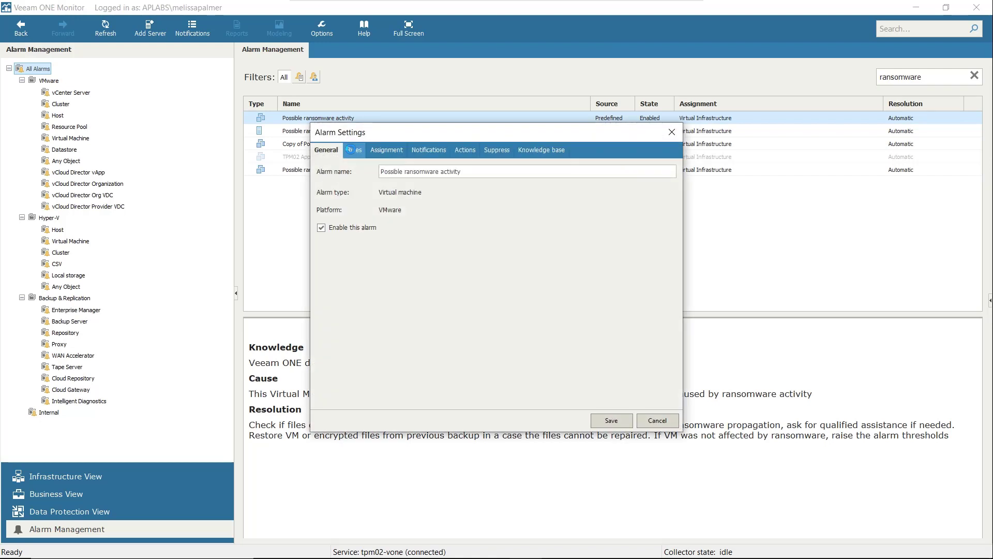
pyautogui.click(353, 149)
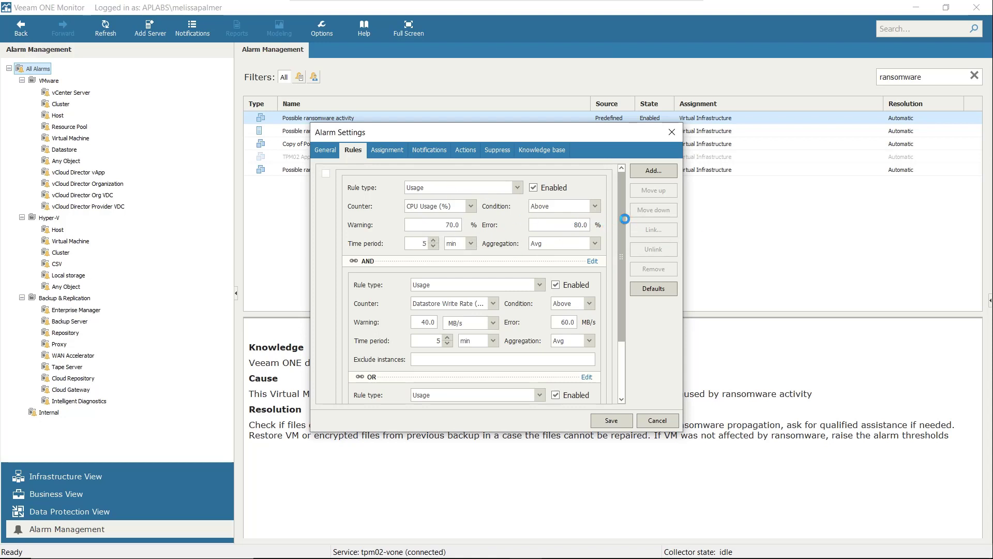
pyautogui.moveTo(622, 210); pyautogui.dragTo(616, 286)
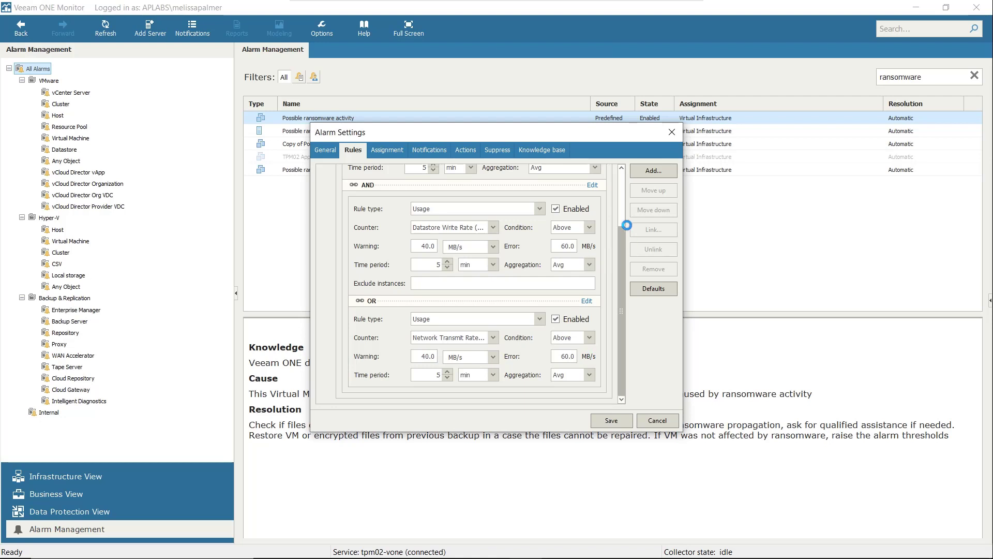
pyautogui.click(623, 191)
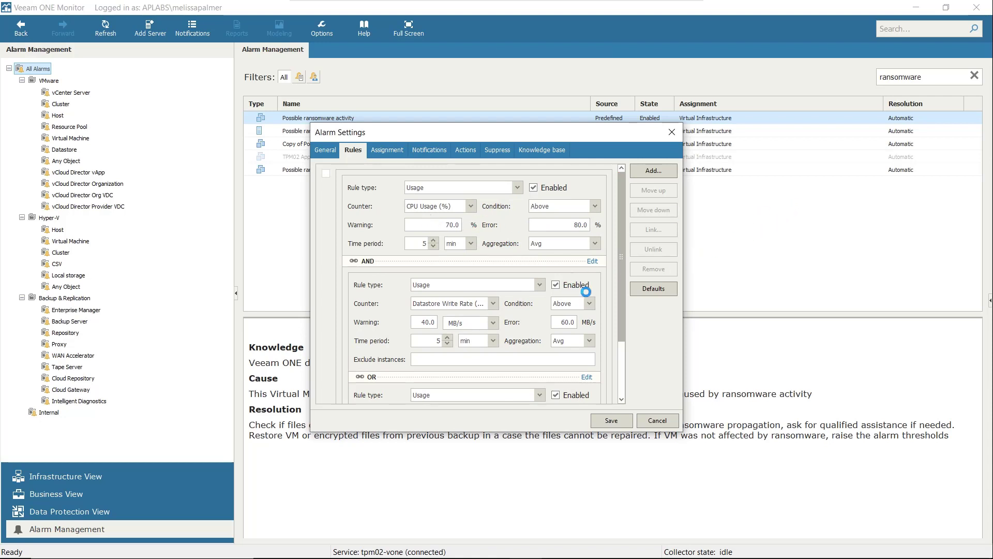
pyautogui.click(657, 420)
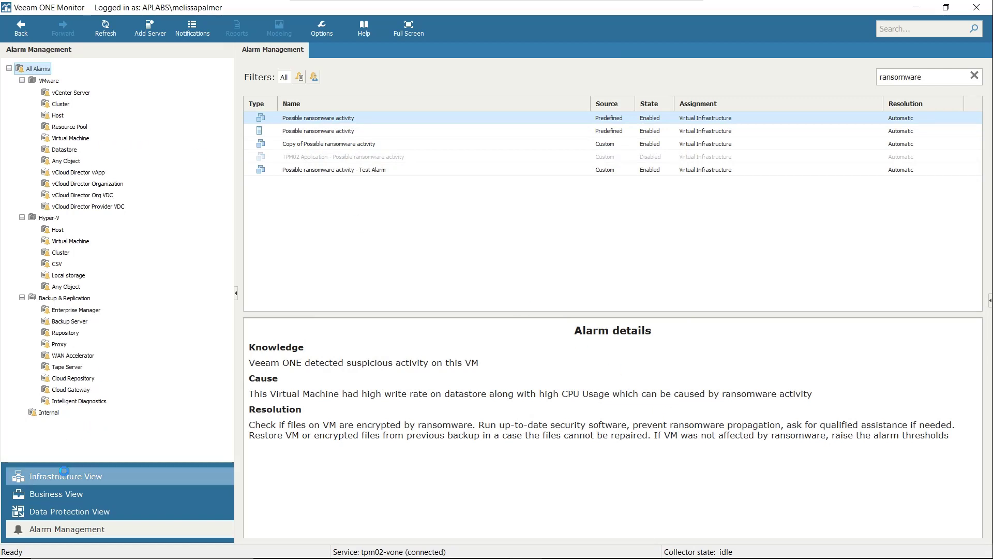
# Return to the infrastructure view and show the CPU performance chart of TPM03-VB1-V11B1
pyautogui.click(64, 473)
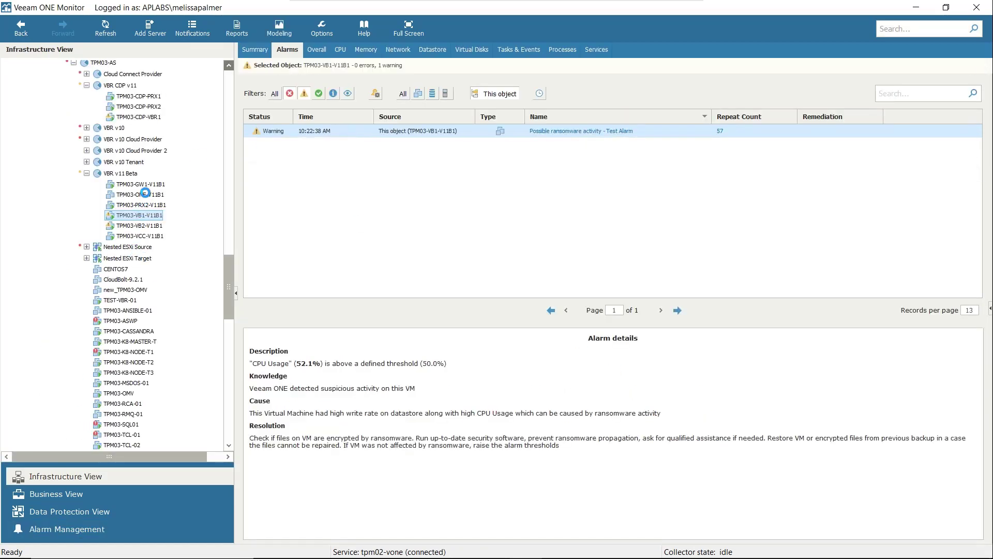
pyautogui.click(337, 47)
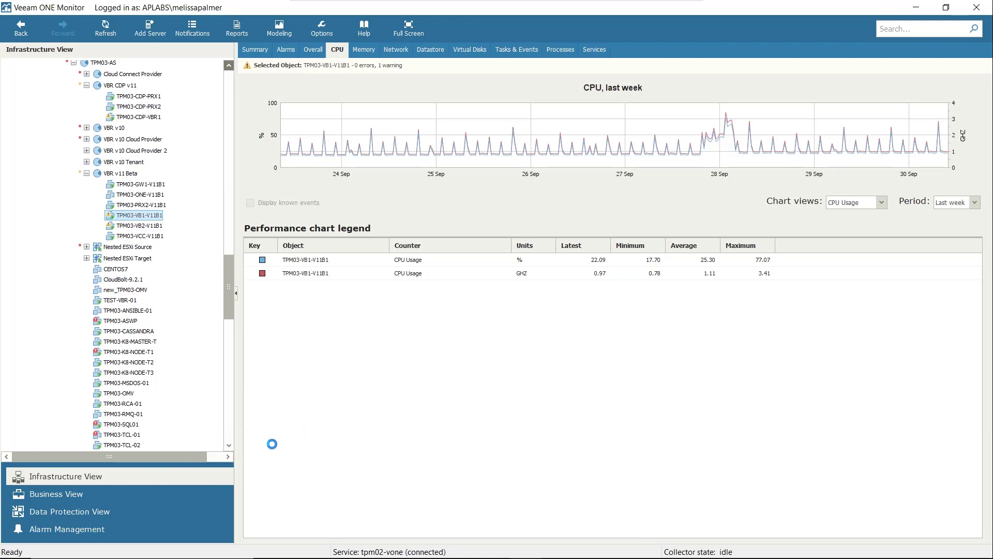
# Collapse the SolidFireDS01 folder and the Datastore category in the business view, and show the TPM02 Application summary
pyautogui.click(71, 493)
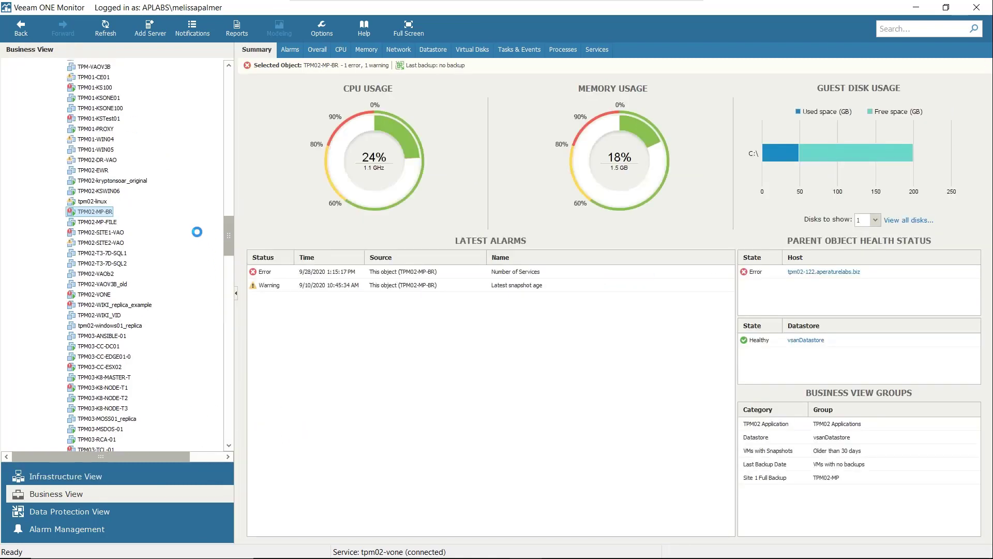
pyautogui.moveTo(230, 211); pyautogui.dragTo(223, 55)
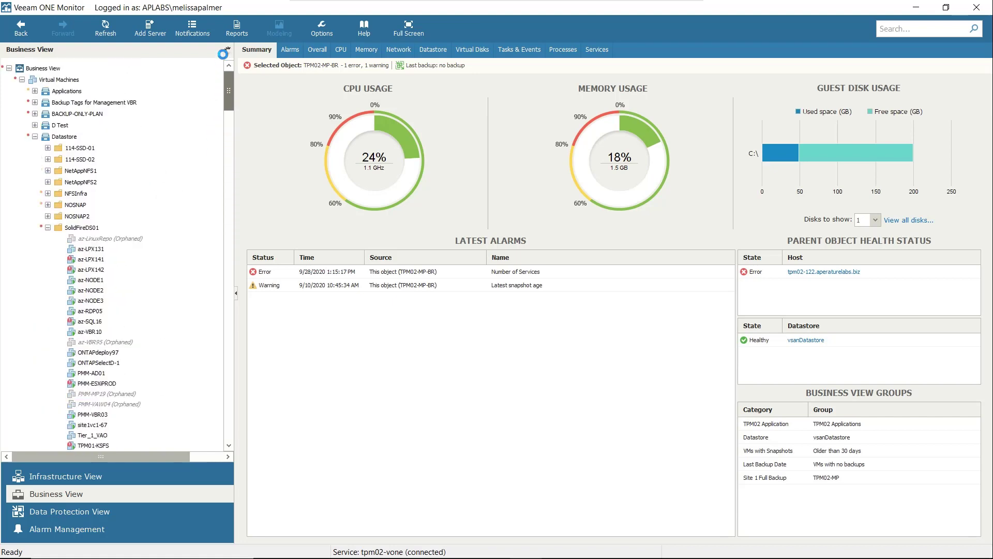
pyautogui.click(48, 227)
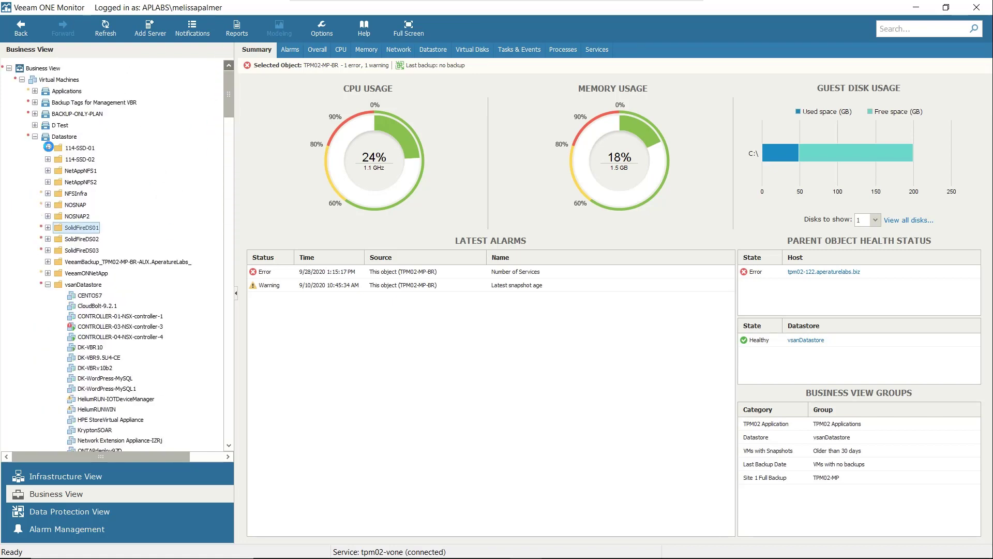
pyautogui.click(33, 135)
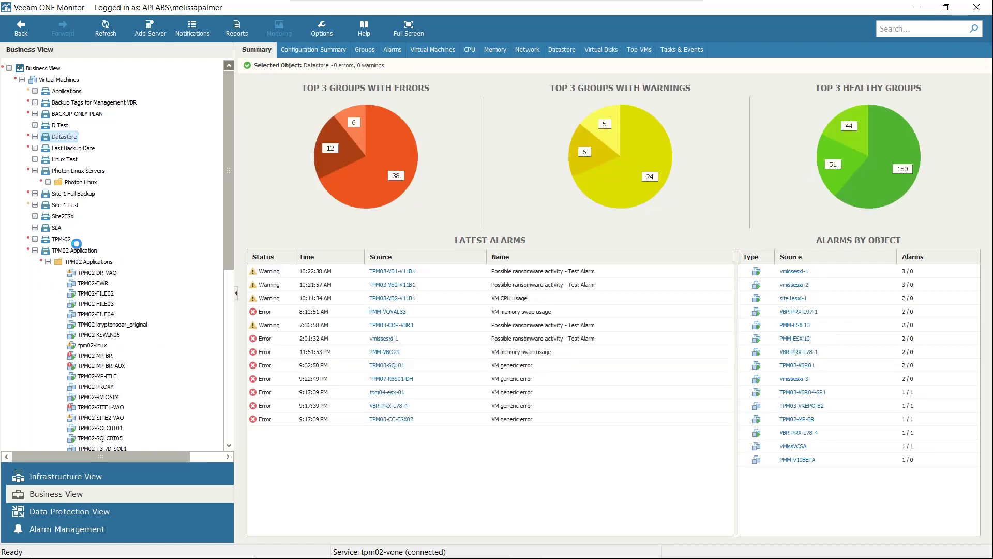
pyautogui.click(64, 250)
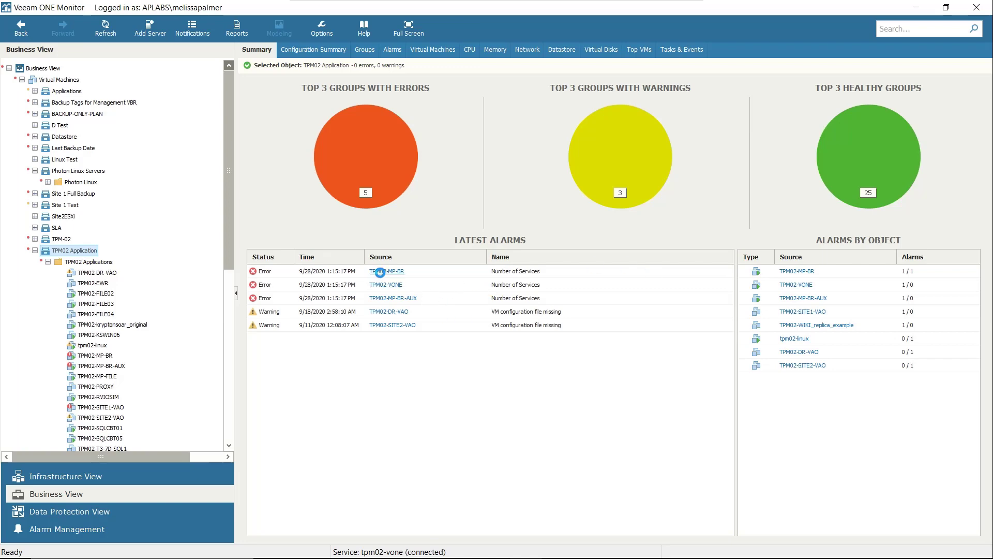
# View the history of the "Number of Services" alarm on TPM02-MP-BR and close it
pyautogui.click(380, 271)
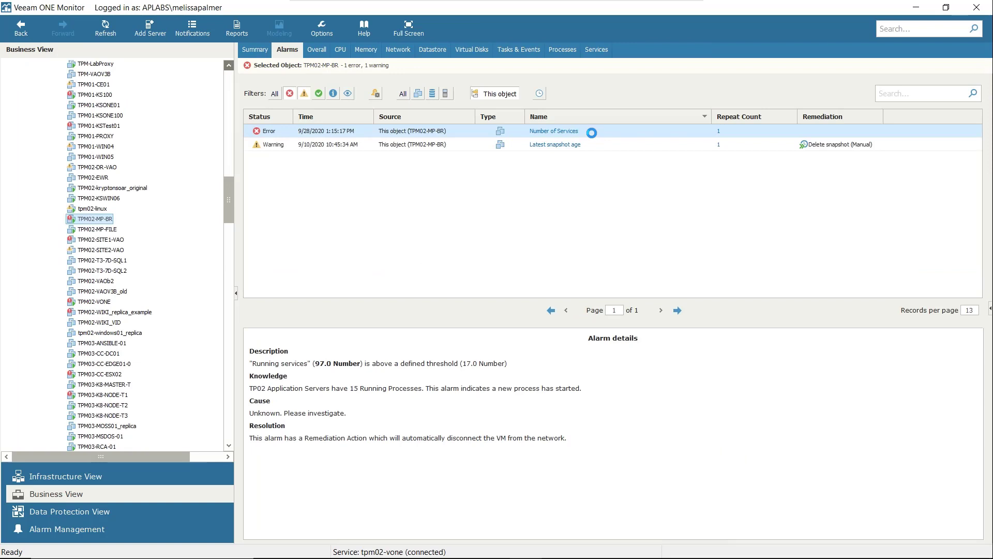
pyautogui.rightClick(591, 133)
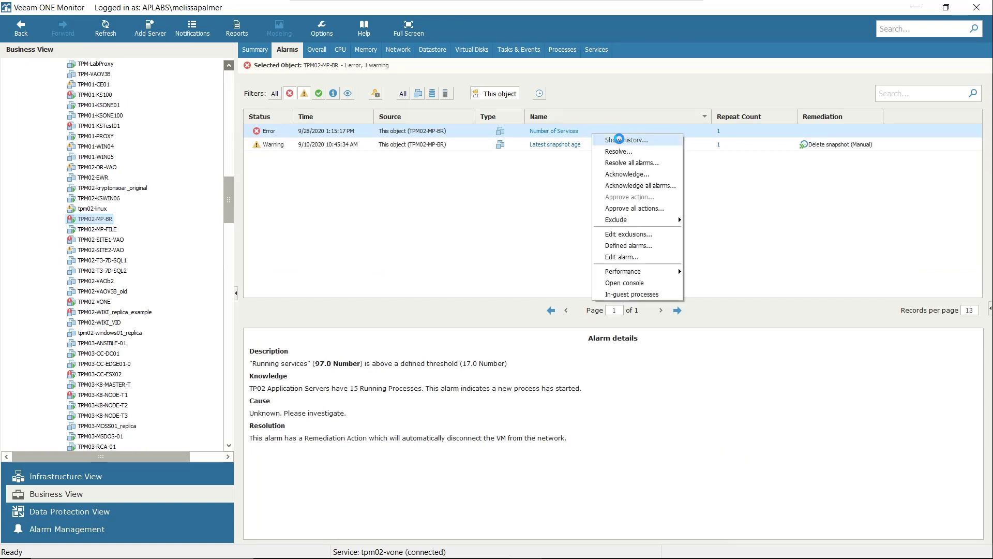
pyautogui.click(629, 140)
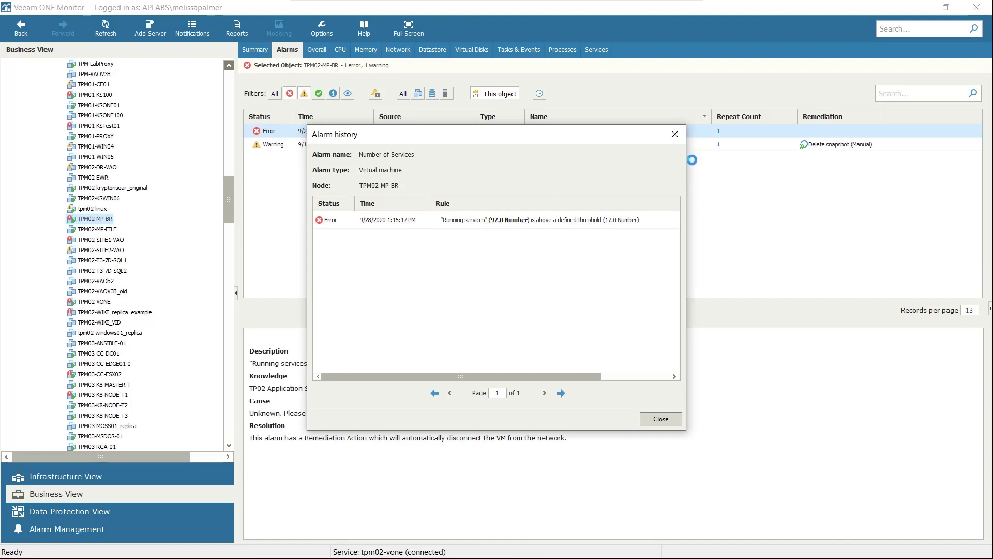
pyautogui.click(676, 133)
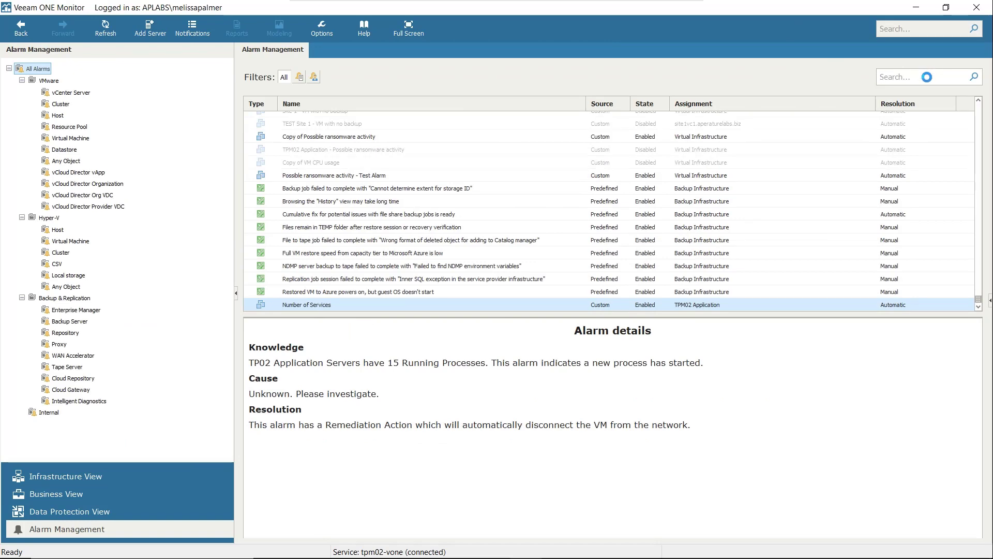
# Open the "Number of Services" alarm settings and examine its rule and the available rule types
pyautogui.rightClick(404, 305)
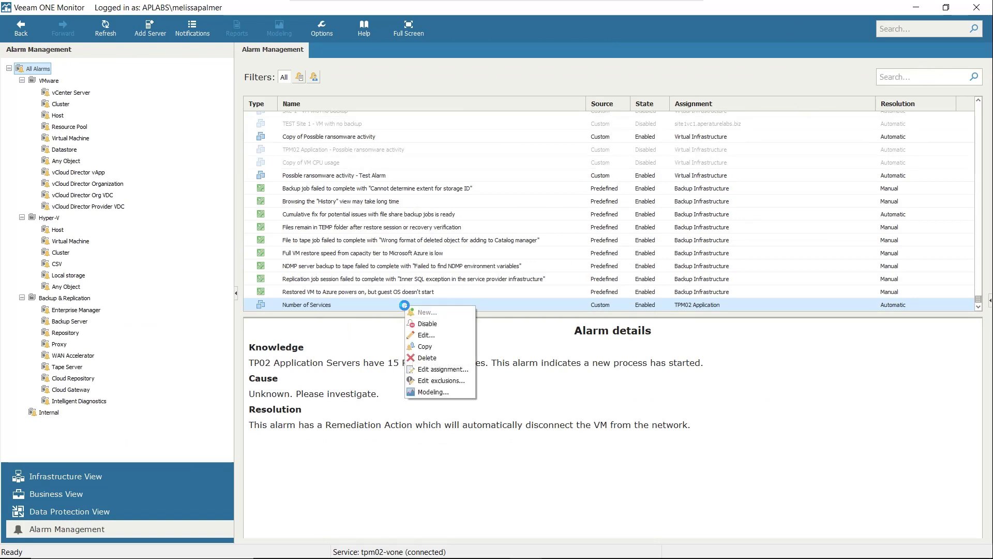
pyautogui.click(422, 334)
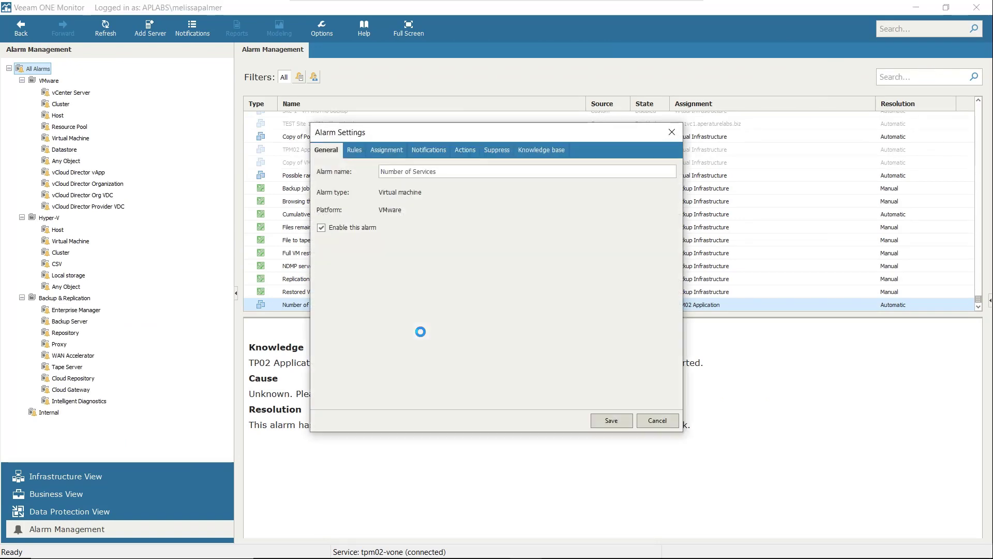
pyautogui.click(357, 150)
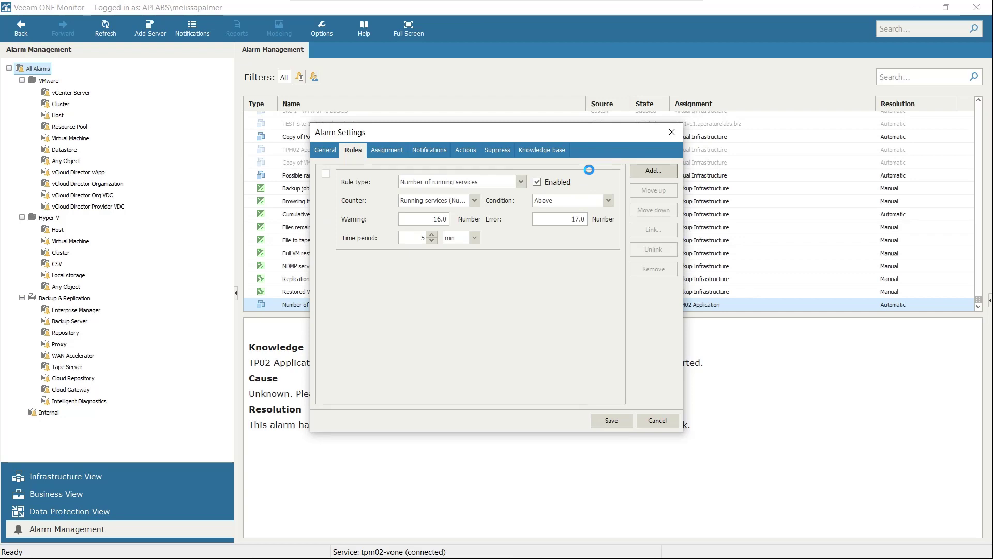
pyautogui.click(523, 182)
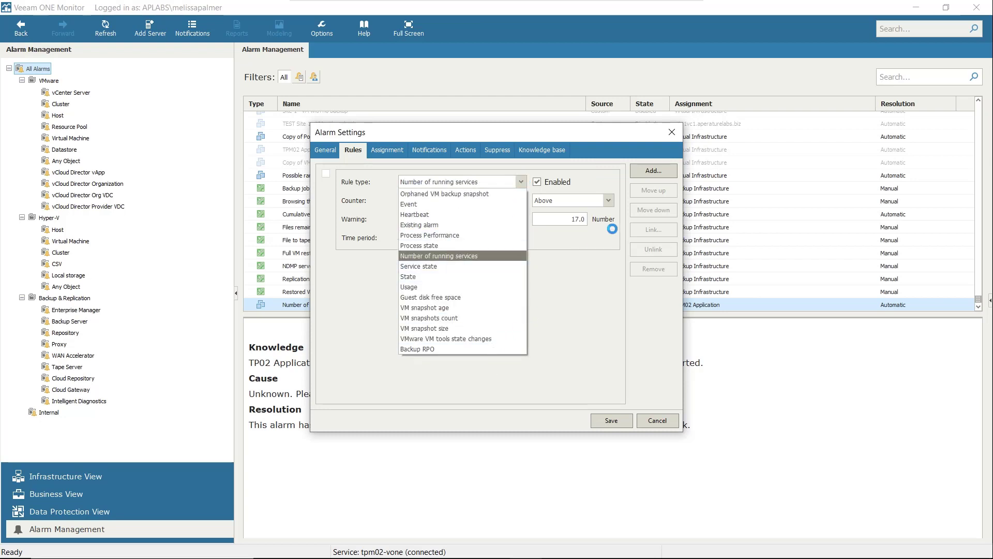
pyautogui.click(577, 288)
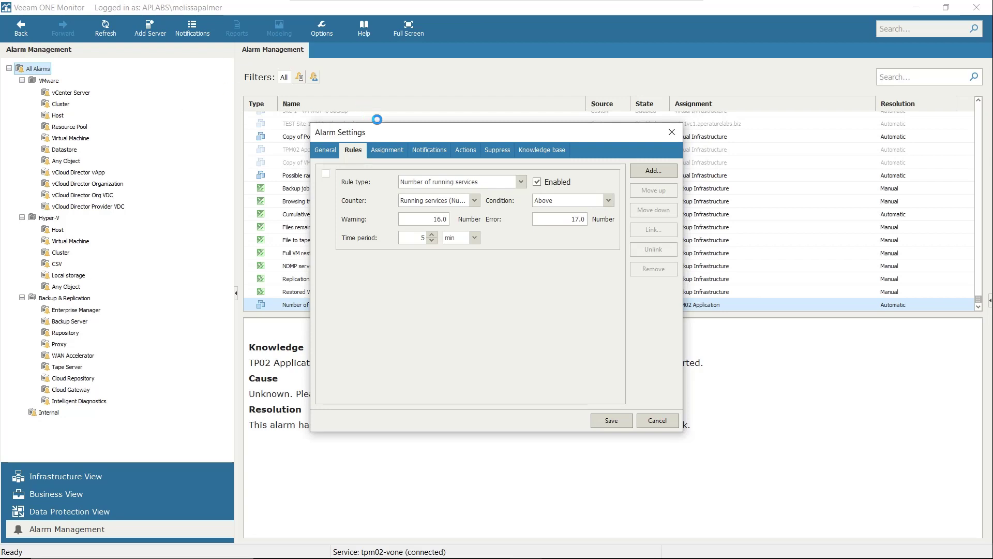
# Review the alarm's assignment and notification settings, and open its remediation actions
pyautogui.click(382, 146)
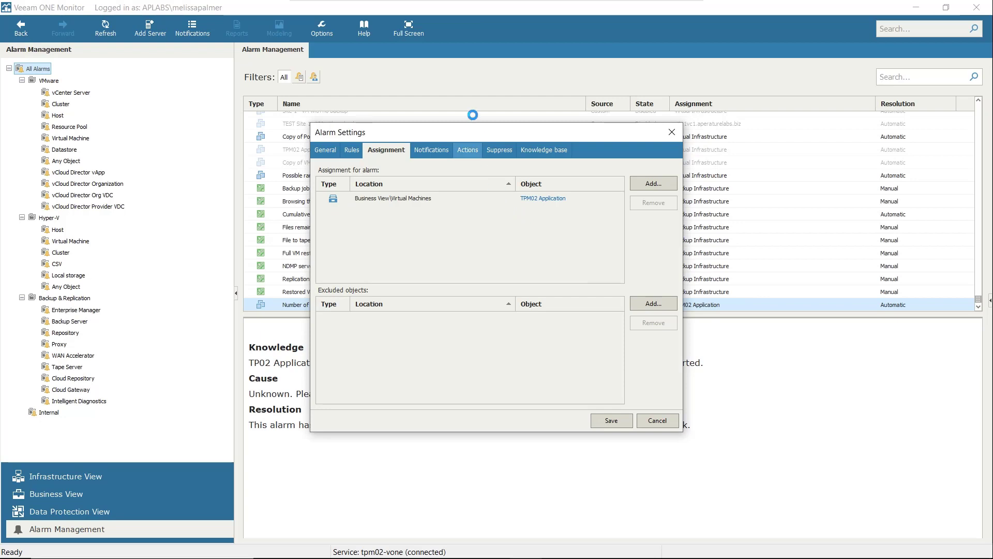
pyautogui.click(444, 145)
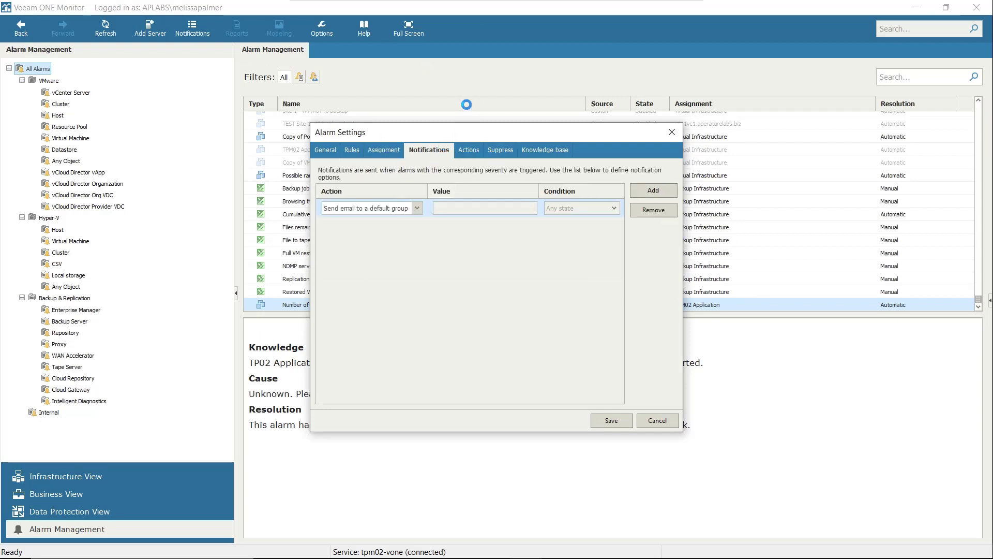
pyautogui.click(473, 150)
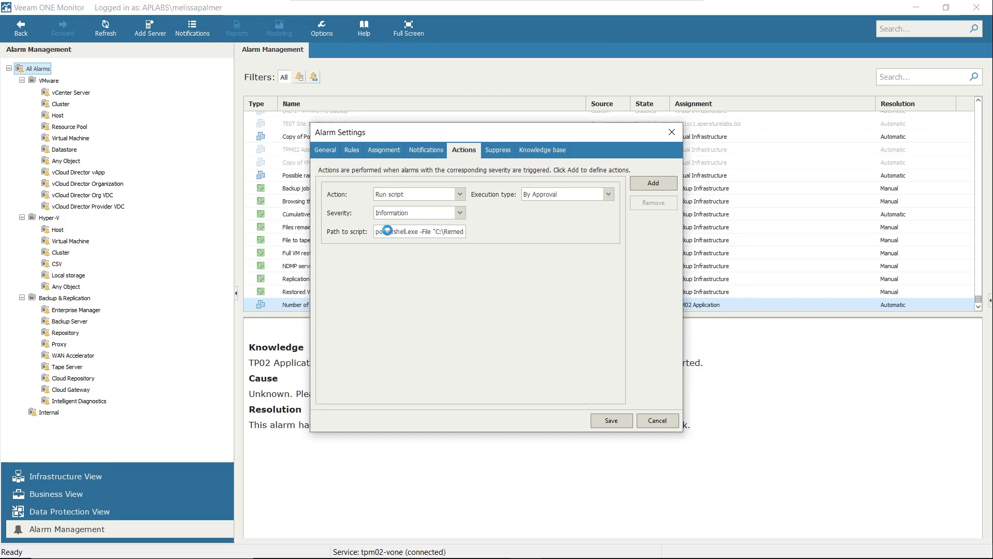
# Read through the full script path of the alarm's Run script action to its end
pyautogui.moveTo(377, 231); pyautogui.dragTo(484, 239)
pyautogui.click(420, 232)
pyautogui.click(376, 233)
pyautogui.press('Left')
pyautogui.press('Left')
pyautogui.press('Left')
pyautogui.press('Left')
pyautogui.press('Left')
pyautogui.press('Left')
pyautogui.press('Left')
pyautogui.press('Left')
pyautogui.press('Left')
pyautogui.press('Right')
pyautogui.press('Right')
pyautogui.press('Right')
pyautogui.press('Right')
pyautogui.press('Right')
pyautogui.press('Right')
pyautogui.press('Right')
pyautogui.press('Right')
pyautogui.press('Right')
pyautogui.press('Right')
pyautogui.press('Right')
pyautogui.press('Right')
pyautogui.press('Right')
pyautogui.press('Right')
pyautogui.press('Right')
pyautogui.press('Right')
pyautogui.press('Right')
pyautogui.press('Right')
pyautogui.press('Right')
pyautogui.press('Right')
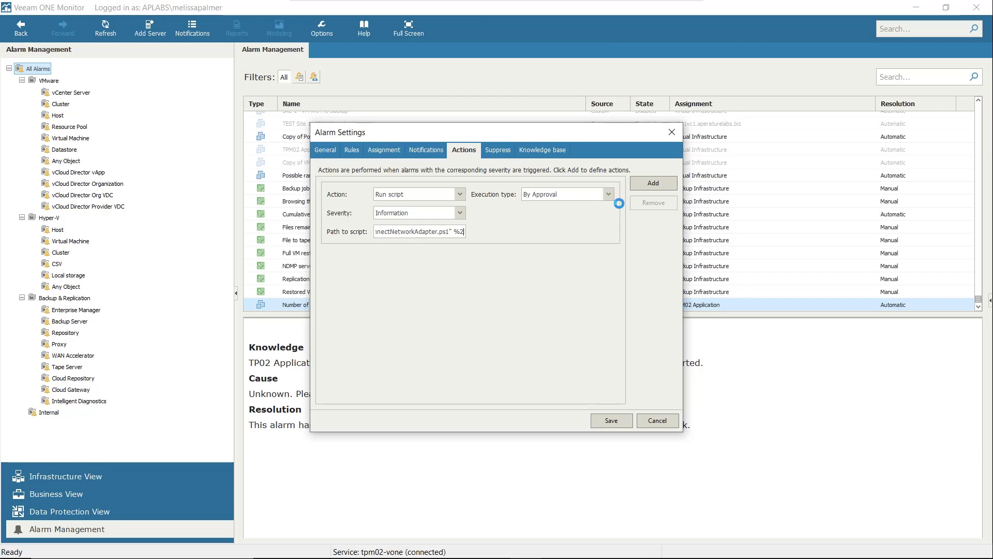
# Check the execution types available for the Run script action, leaving By Approval selected
pyautogui.click(612, 194)
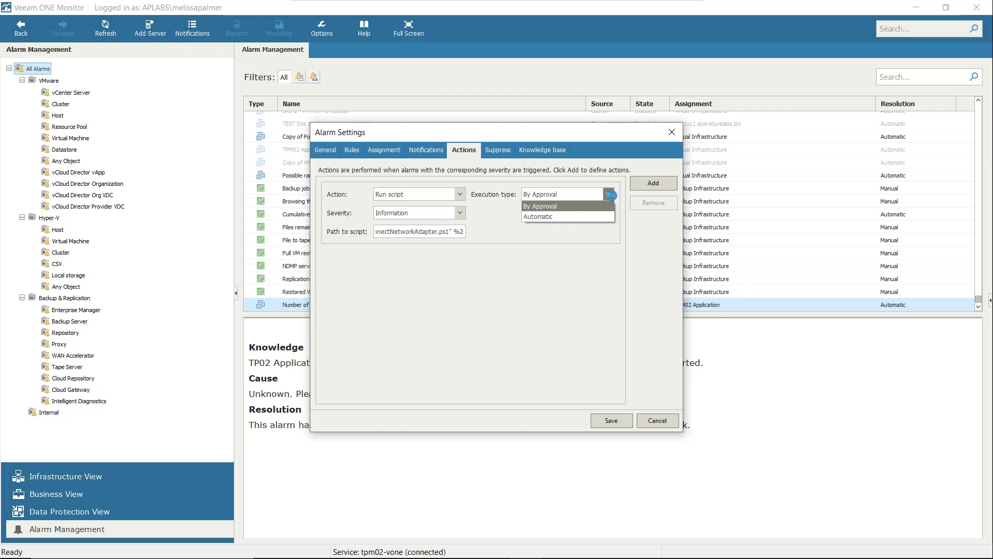
pyautogui.click(633, 233)
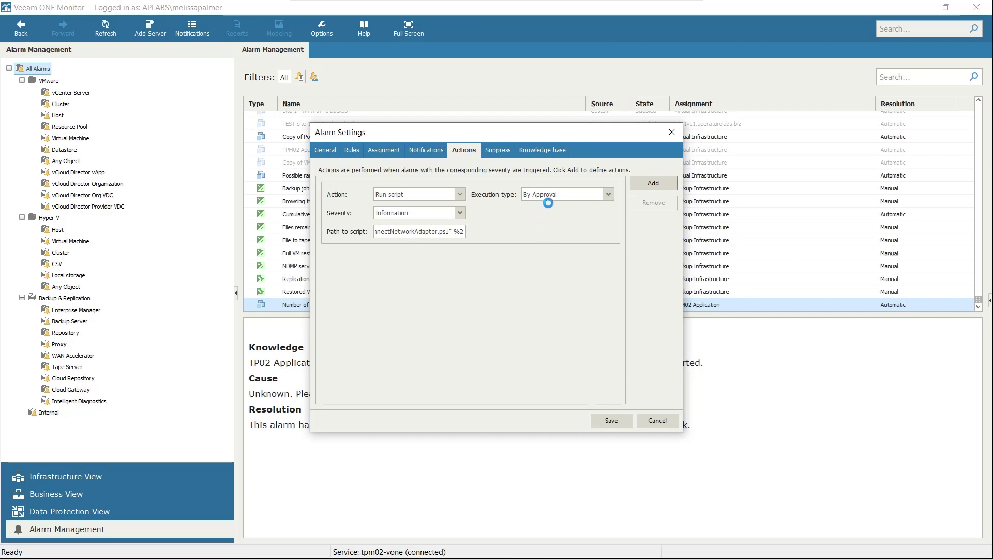
pyautogui.click(552, 199)
pyautogui.click(558, 199)
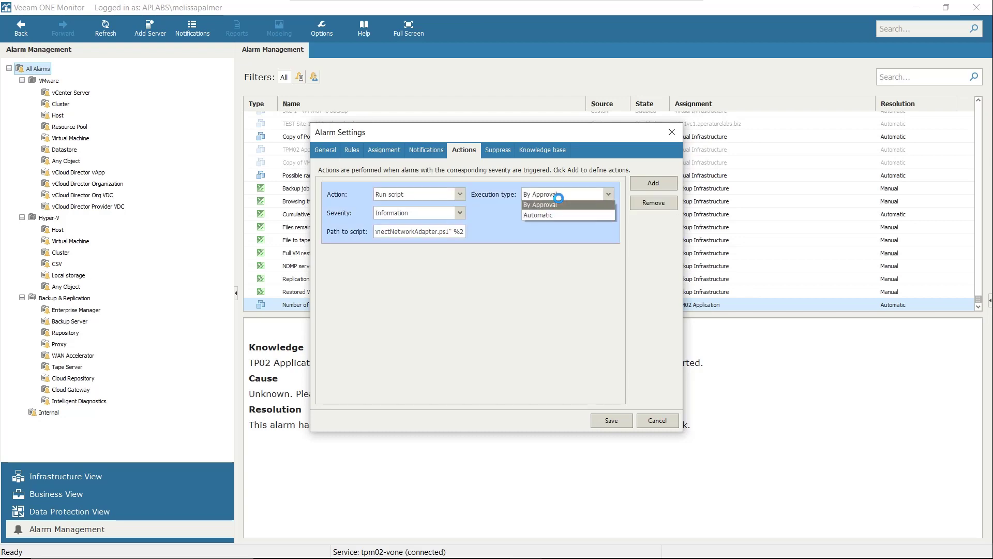
pyautogui.click(521, 265)
# Look over the alarm's suppression settings and correct "TP02" to "TPM02" in its Knowledge text
pyautogui.click(506, 153)
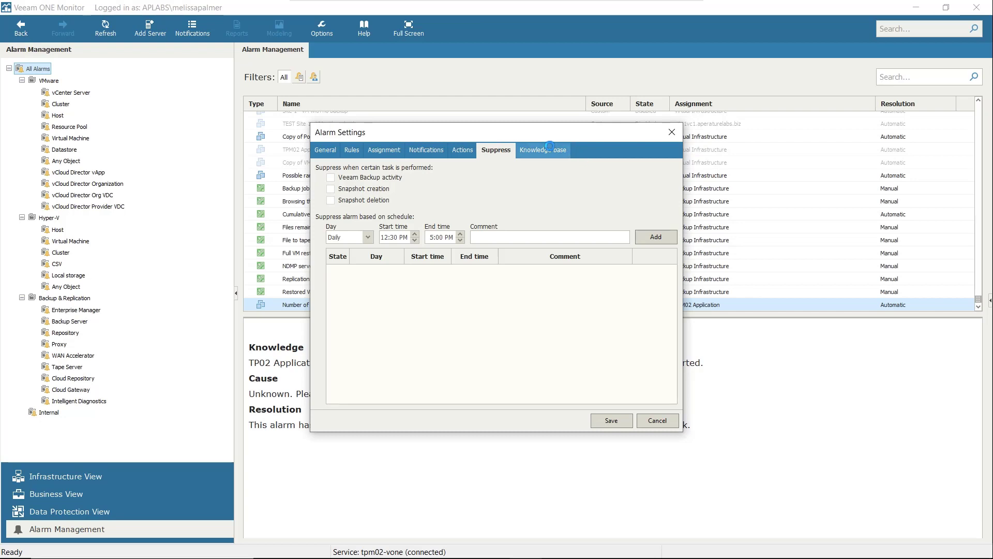
pyautogui.click(548, 149)
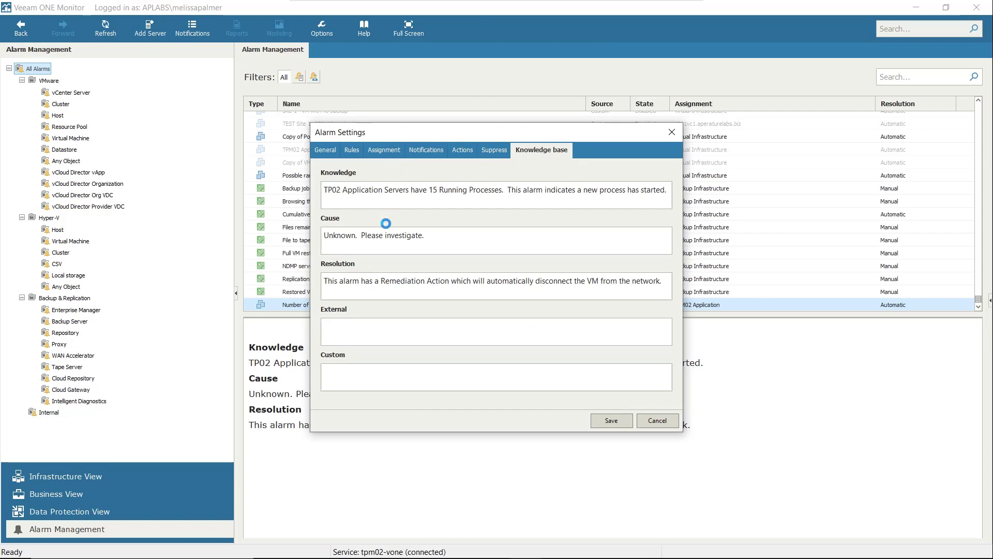
pyautogui.click(332, 191)
pyautogui.write('M')
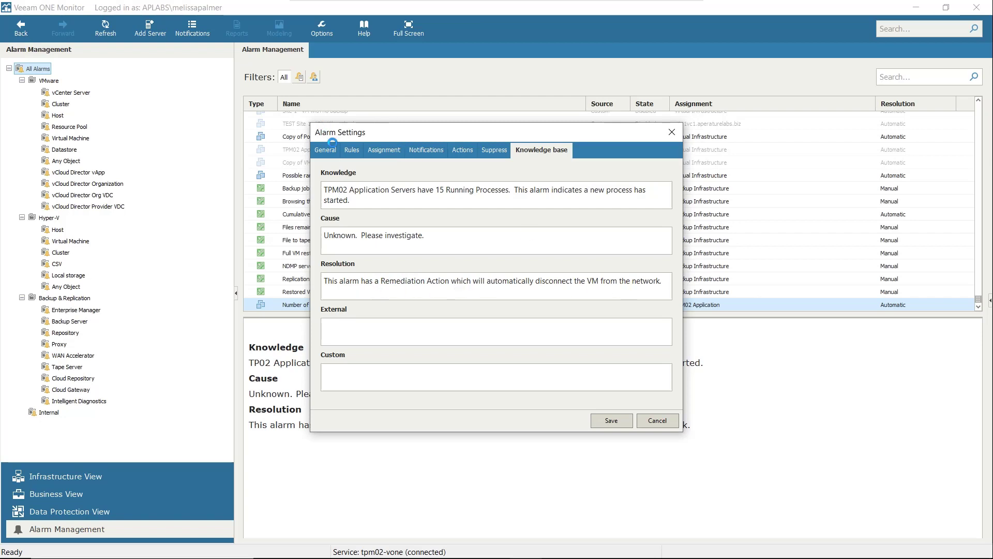
# Set the Run script action's execution type to Automatic and save the alarm settings
pyautogui.click(427, 153)
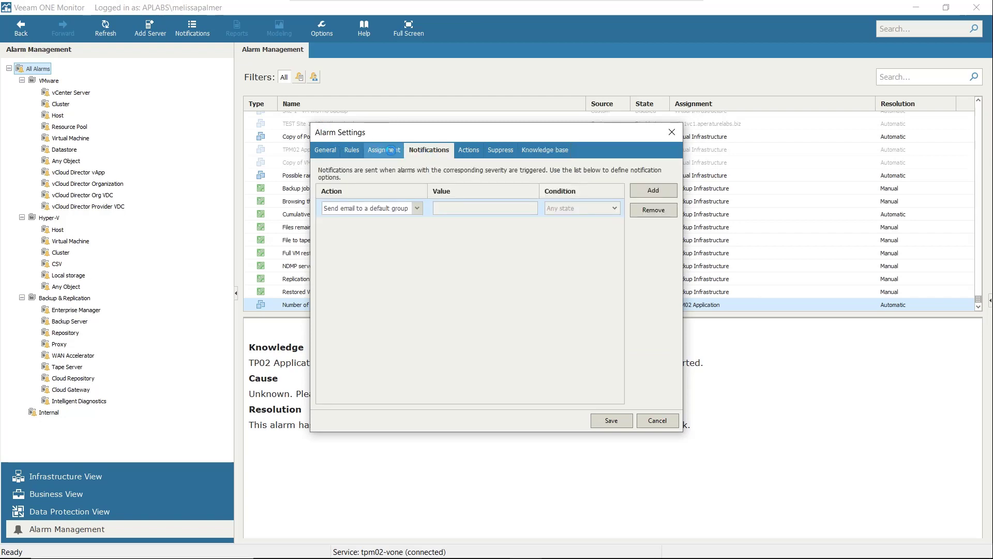
pyautogui.click(473, 151)
pyautogui.click(608, 194)
pyautogui.click(569, 216)
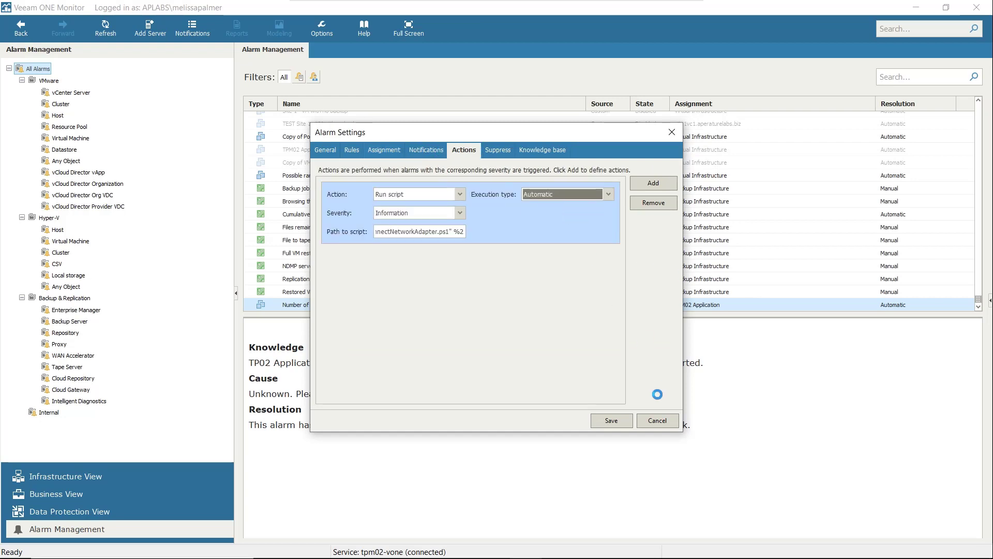
pyautogui.click(613, 420)
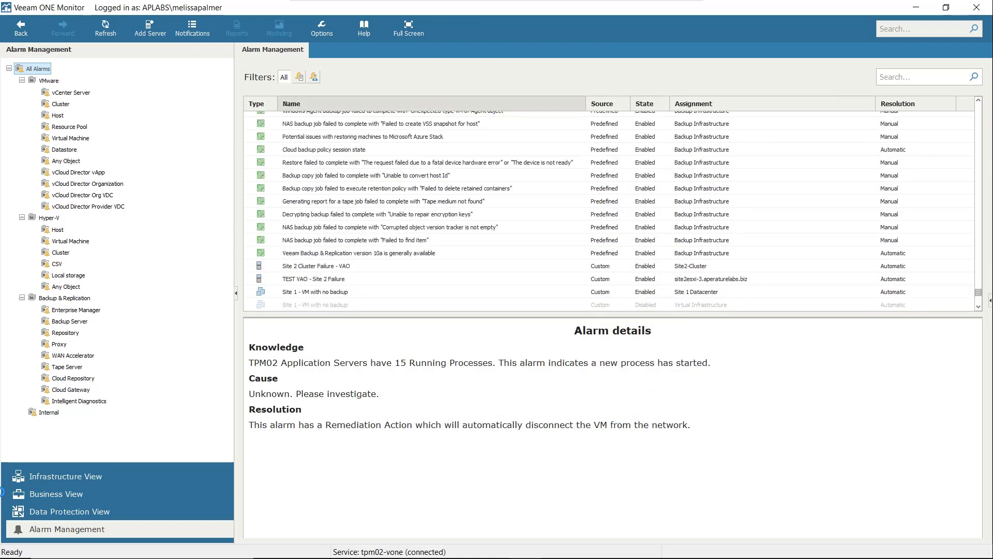
# In the Business View, collapse the Datastore category and list the virtual machines belonging to the TPM02 Application category
pyautogui.click(65, 494)
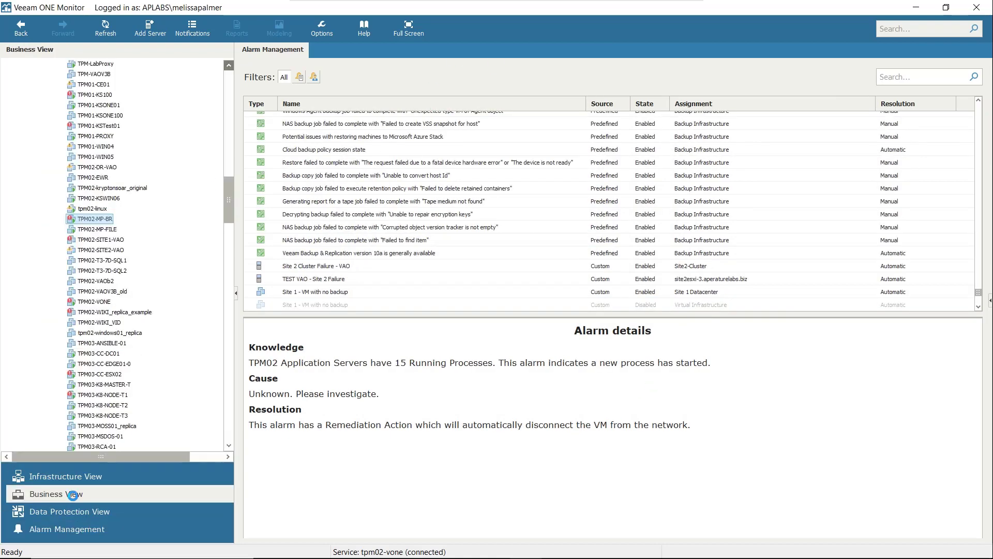
pyautogui.scroll(20, 91, 167)
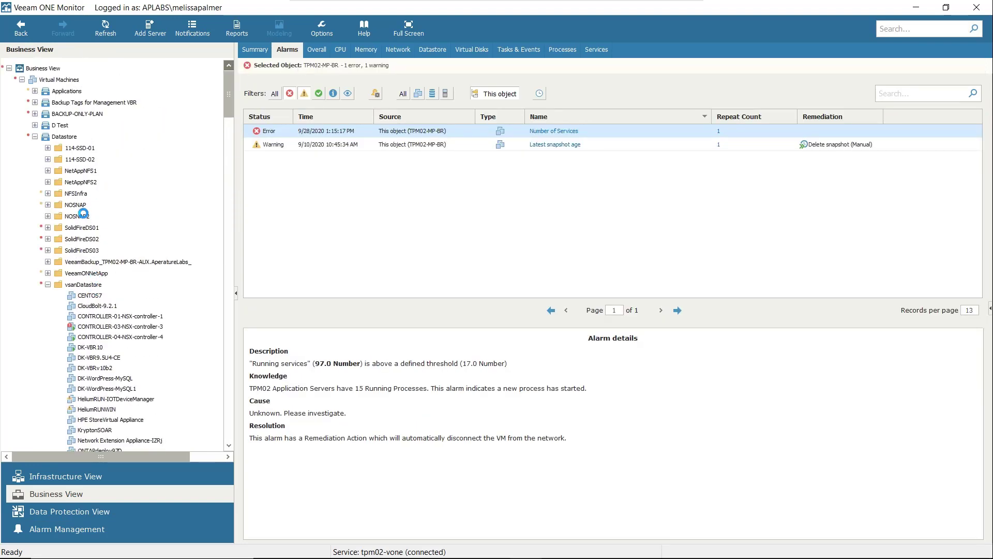
pyautogui.click(35, 137)
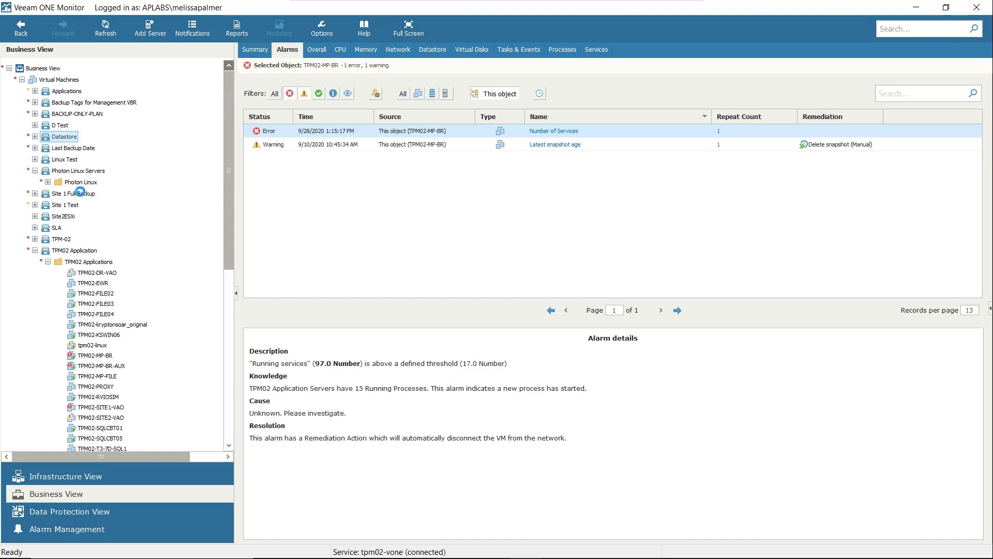
pyautogui.click(84, 250)
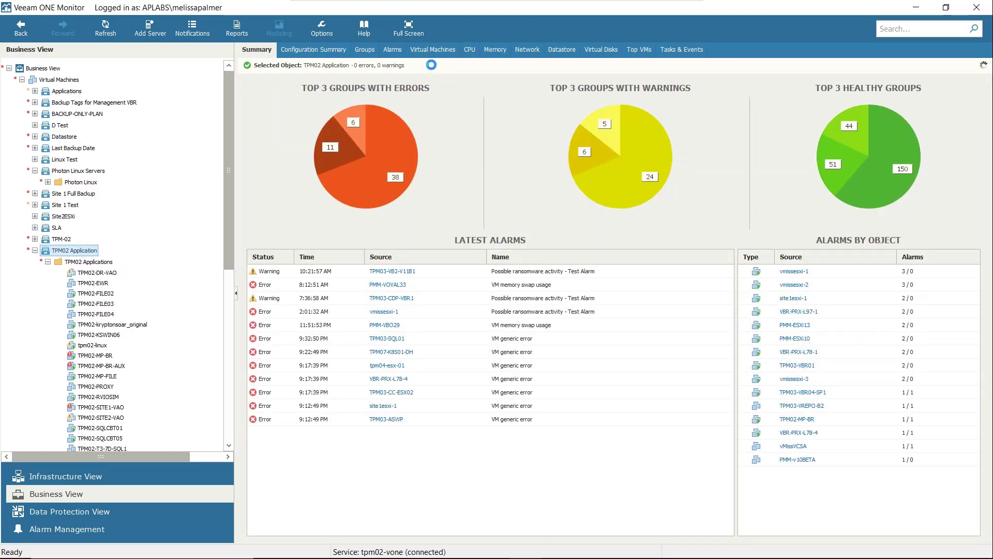
pyautogui.click(437, 50)
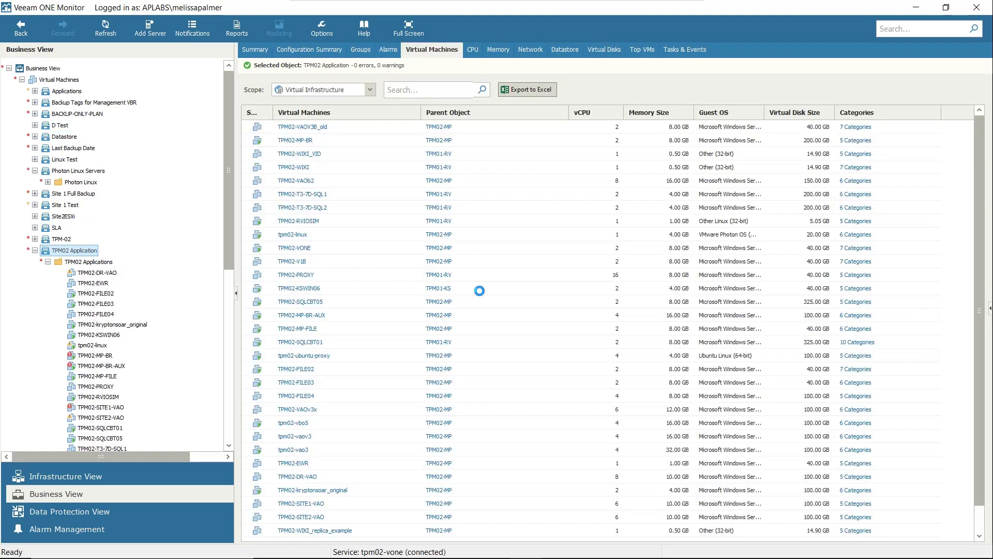
# Examine last week's CPU usage of TPM02 Application's child VMs, checking the chart options and sorting the legend by latest value
pyautogui.click(472, 52)
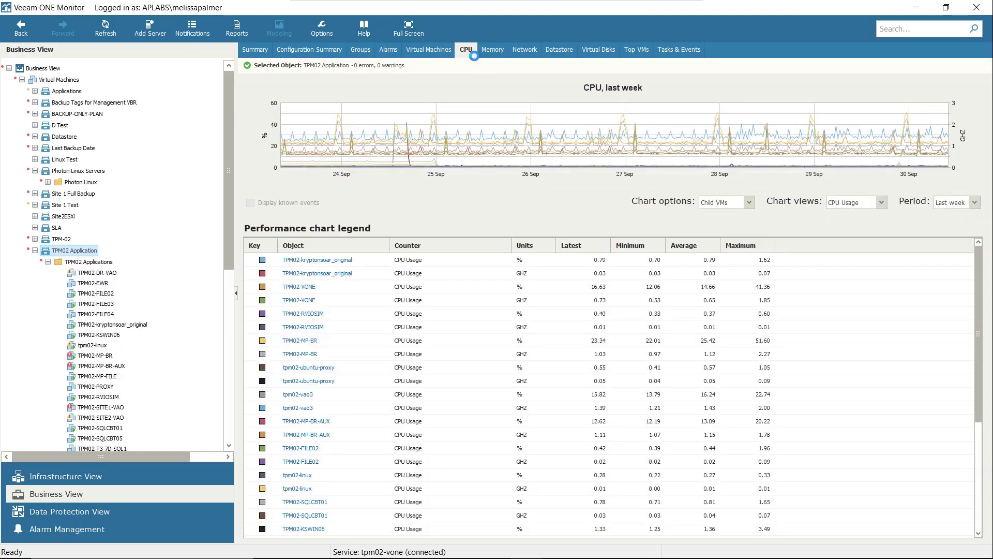
pyautogui.click(749, 204)
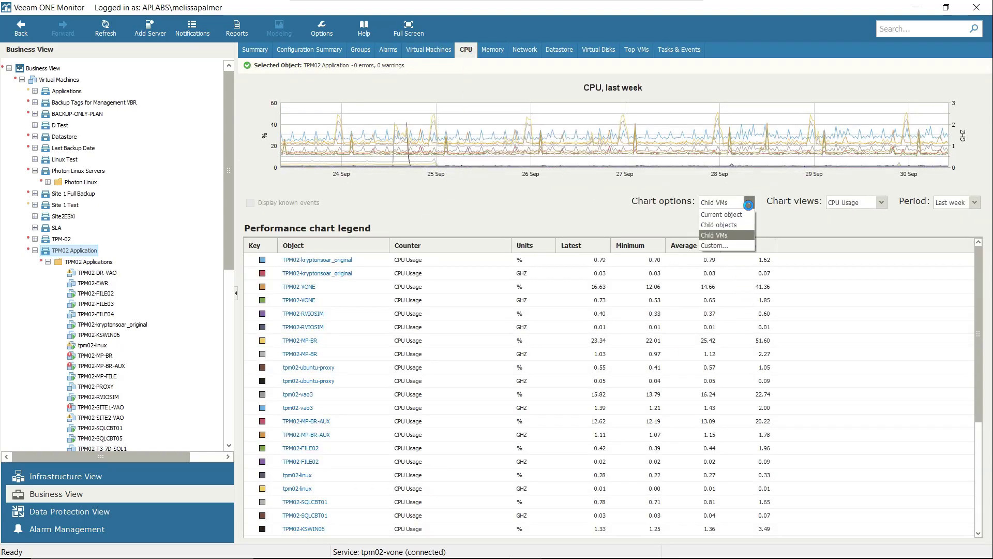
pyautogui.click(749, 204)
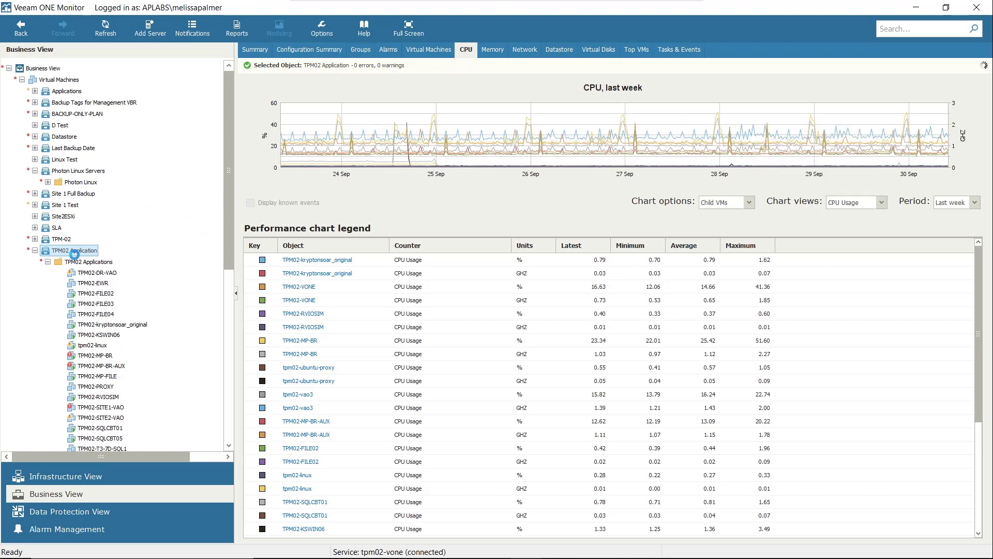
pyautogui.click(594, 246)
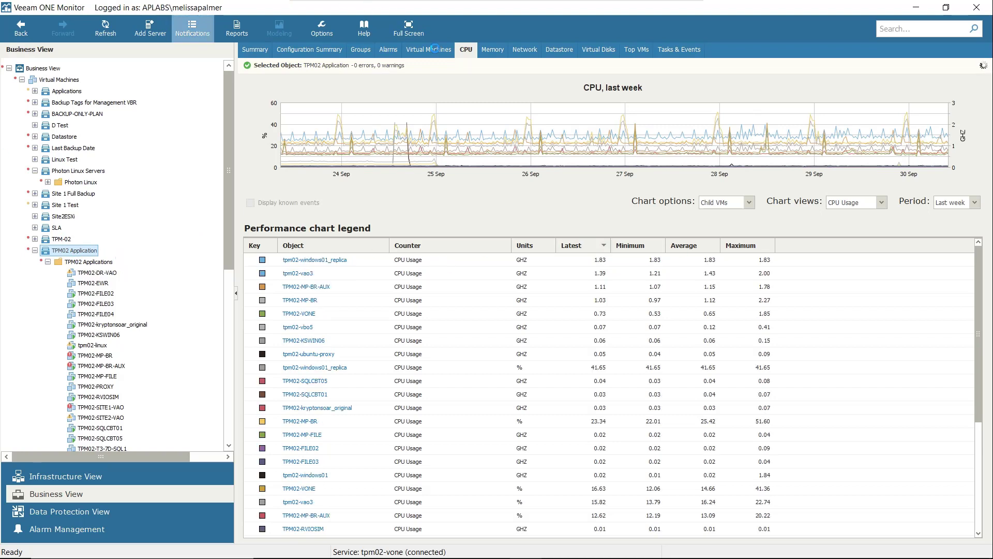
# Review the memory, network and datastore performance charts for the TPM02 Application category
pyautogui.click(484, 51)
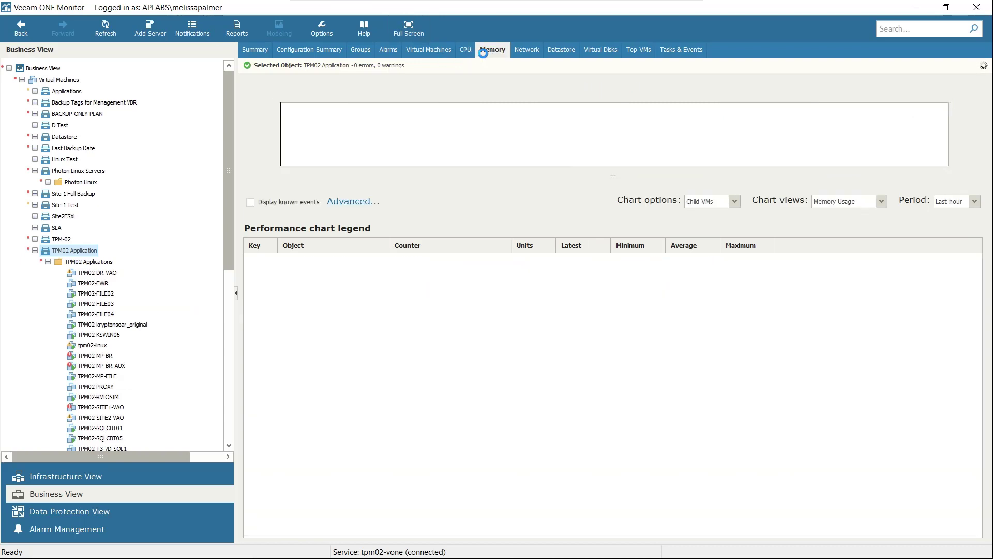
pyautogui.click(533, 50)
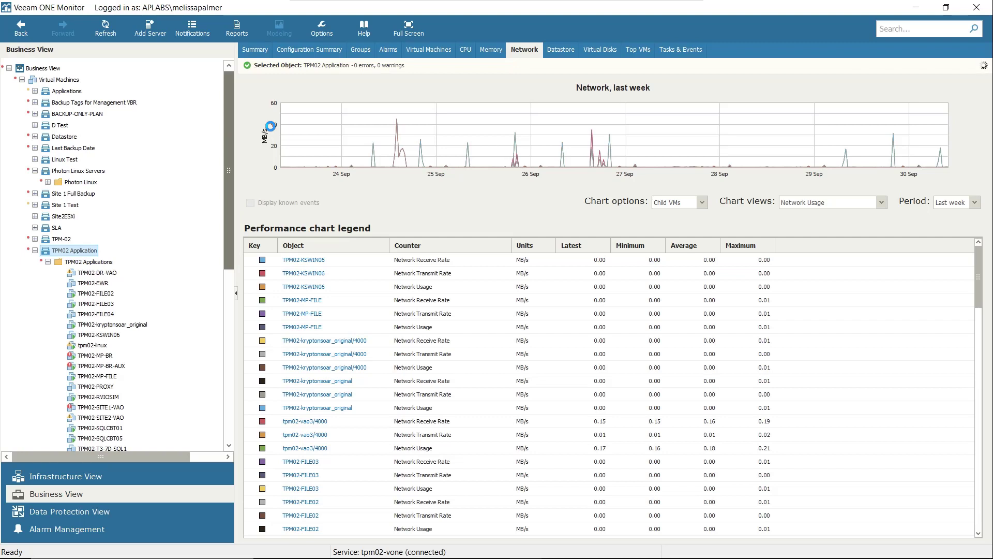
pyautogui.click(551, 44)
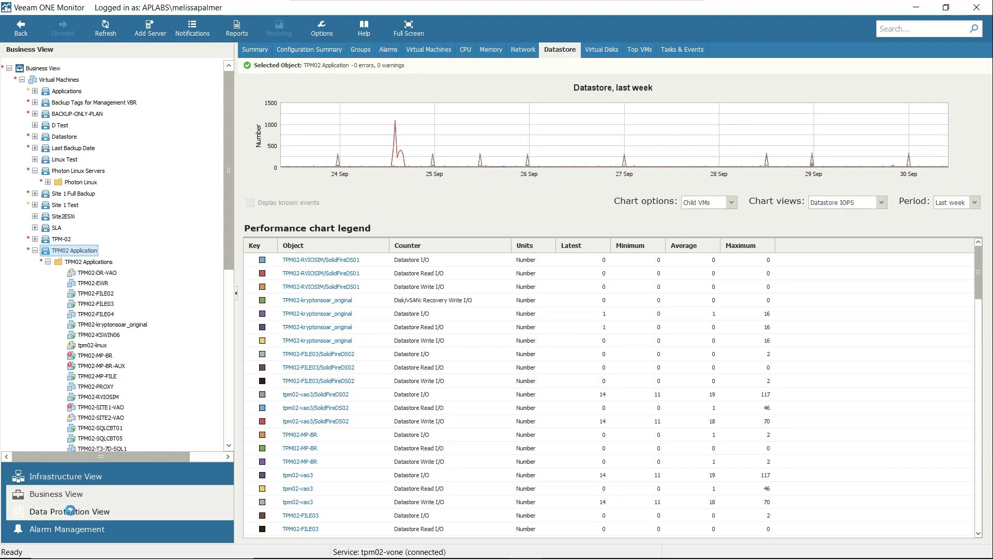
# In the Data Protection View, examine the details and history of the Suspicious incremental backup size alarm on tpm02-mp-br-aux
pyautogui.click(69, 508)
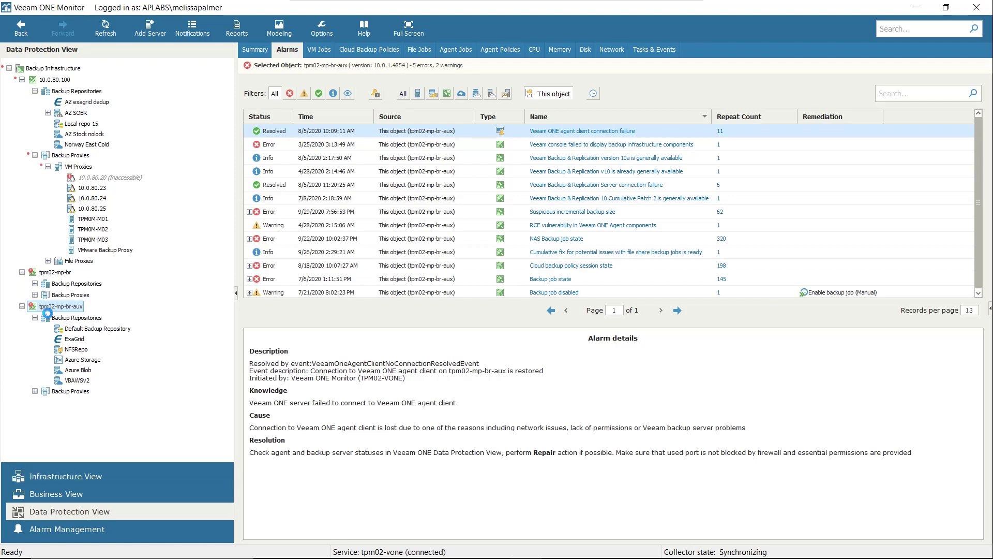
pyautogui.moveTo(39, 305)
pyautogui.click(646, 212)
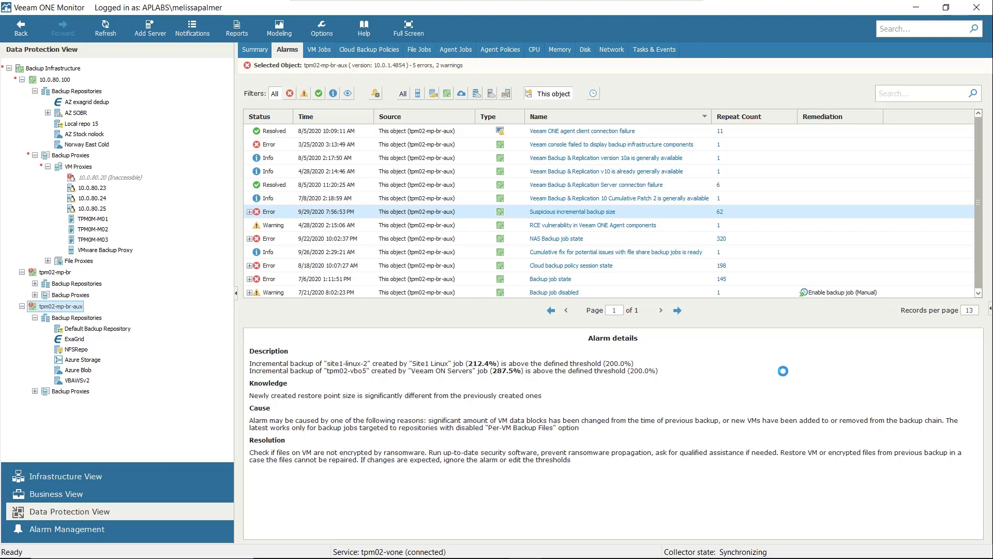
pyautogui.click(721, 212)
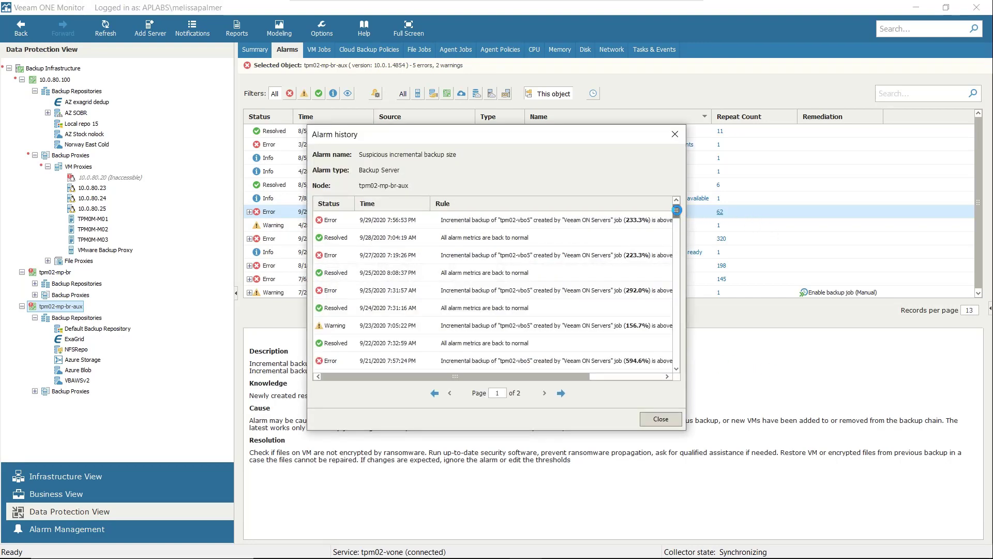
pyautogui.moveTo(677, 215); pyautogui.dragTo(672, 164)
pyautogui.click(675, 134)
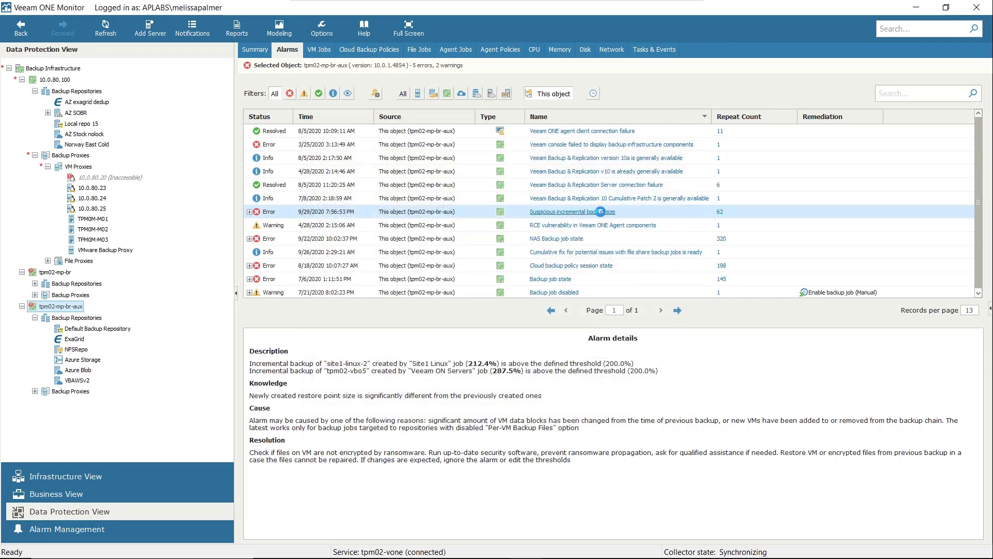
# Open the Suspicious incremental backup size alarm definition for editing and display its rules
pyautogui.click(600, 212)
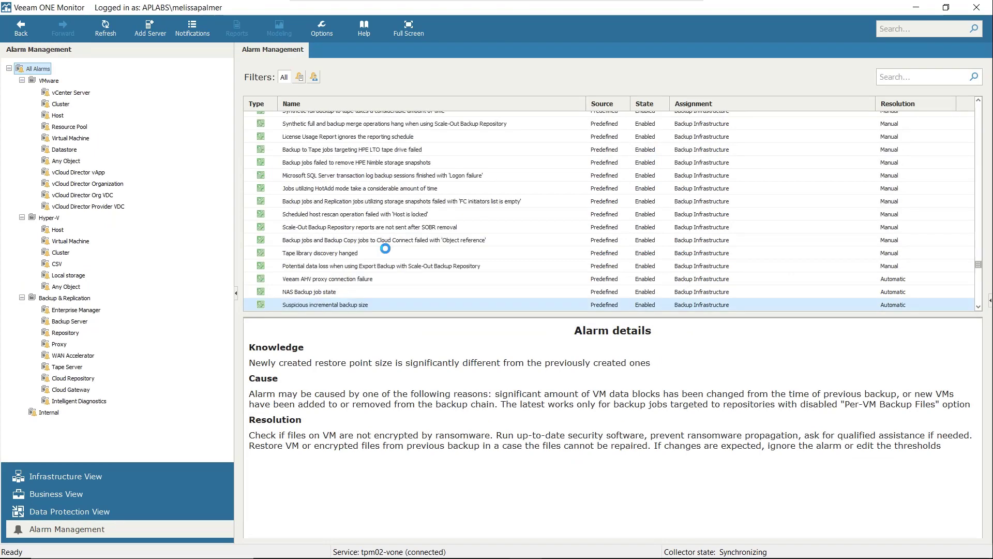
pyautogui.rightClick(367, 305)
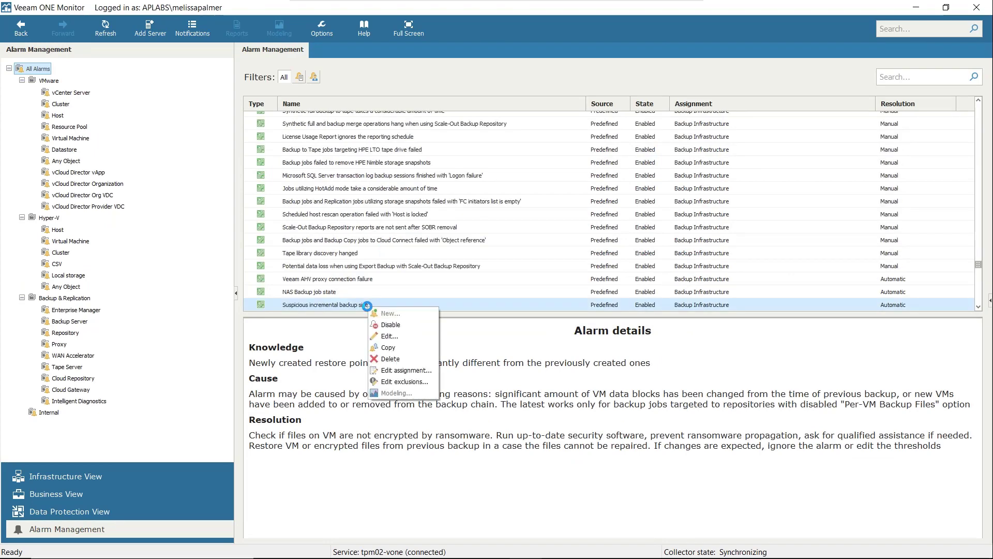
pyautogui.click(388, 336)
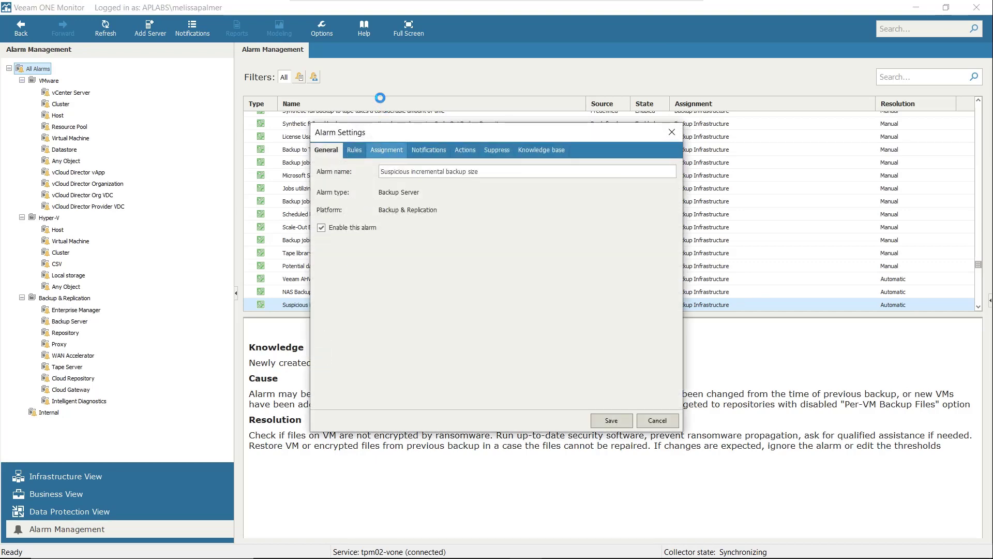
pyautogui.click(355, 149)
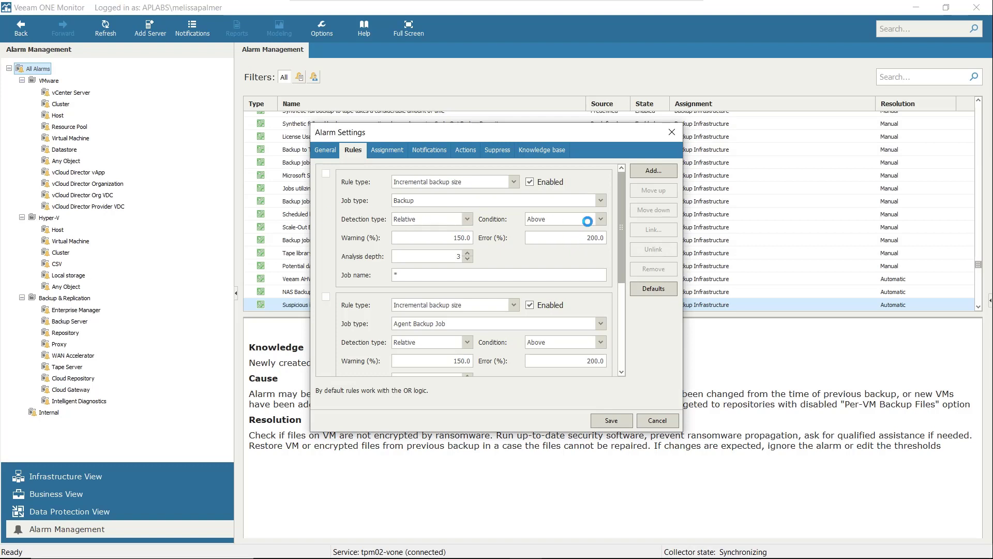
# Try the Absolute detection type on the Backup job rule and look through the remaining rules
pyautogui.click(467, 219)
pyautogui.click(456, 232)
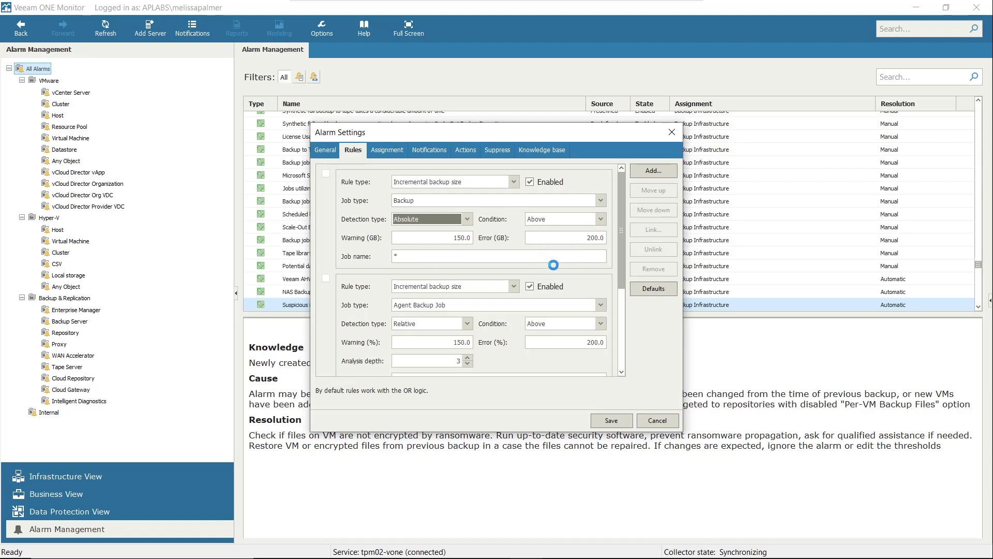
pyautogui.scroll(-3, 558, 269)
# Review the alarm's actions and knowledge base text, and close its settings without saving
pyautogui.click(465, 148)
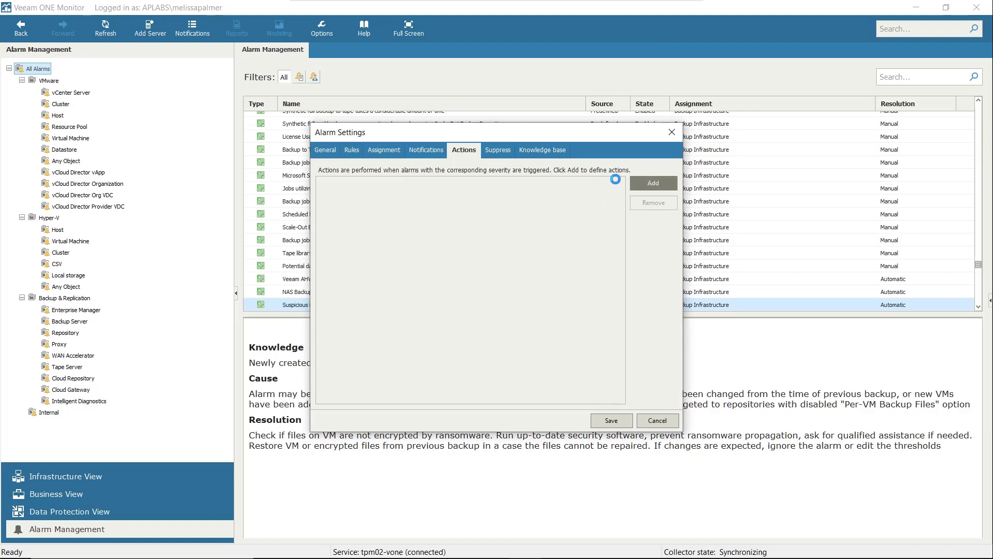
pyautogui.click(537, 150)
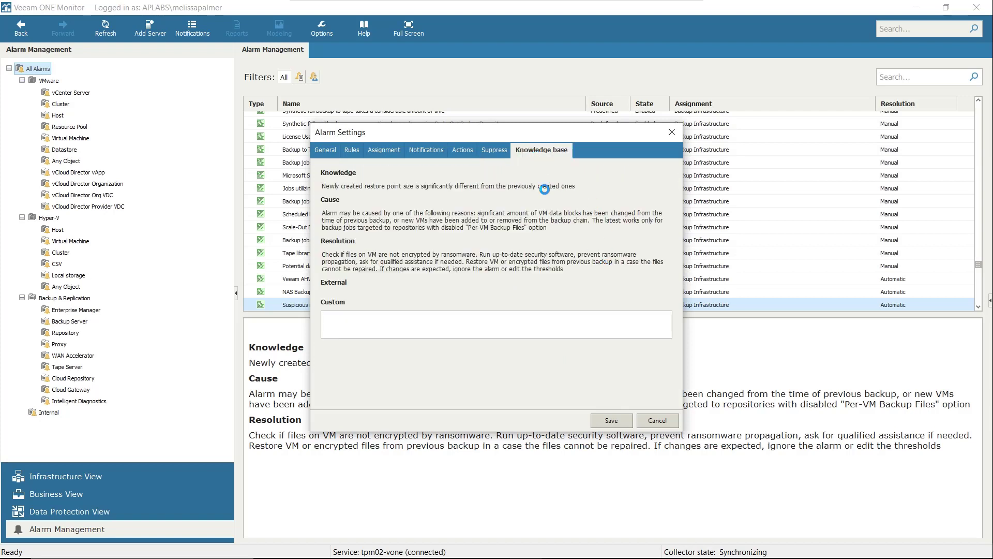
pyautogui.click(658, 421)
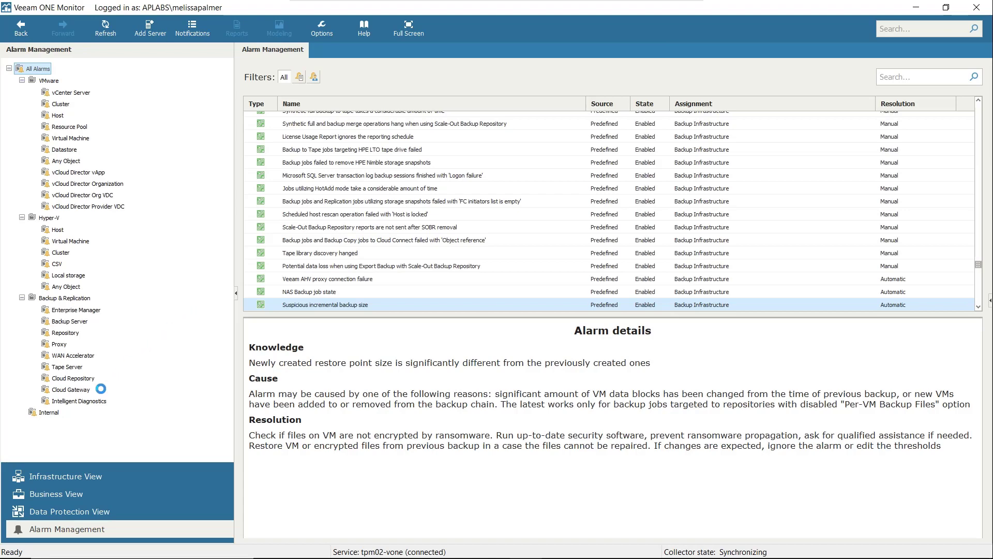
# Browse the Intelligent Diagnostics alarms and read the details of the one about GPT disk machines failing to boot in Azure
pyautogui.click(88, 400)
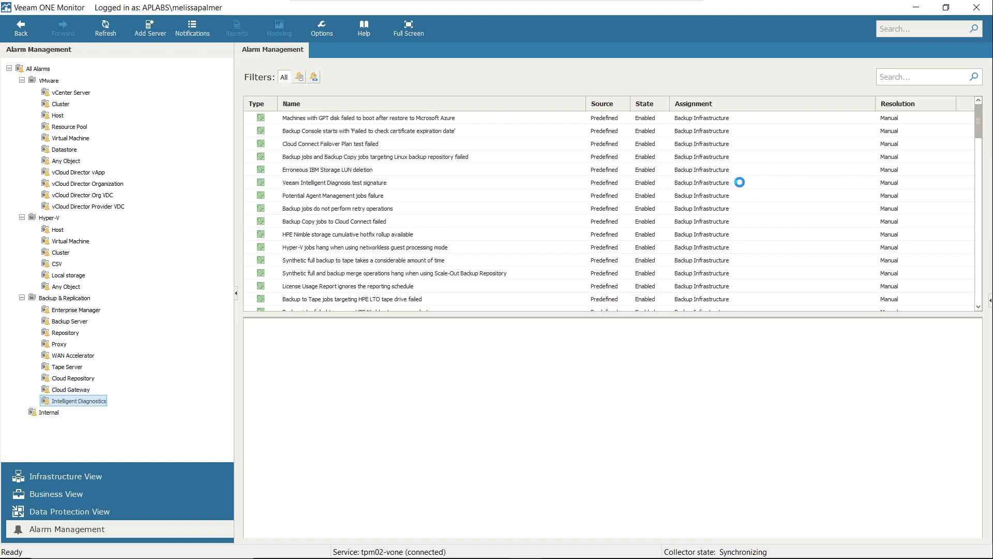
pyautogui.moveTo(981, 115); pyautogui.dragTo(971, 352)
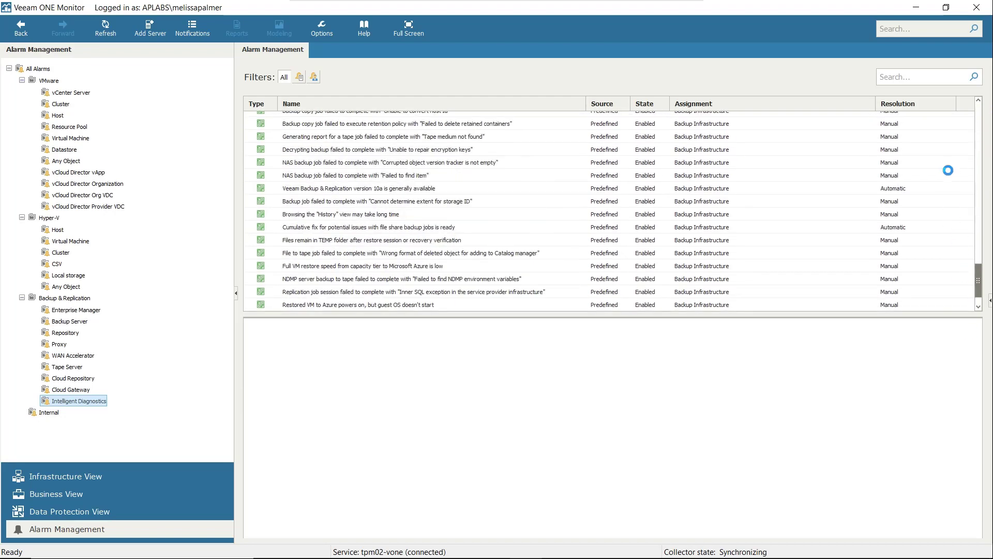
pyautogui.scroll(15, 948, 180)
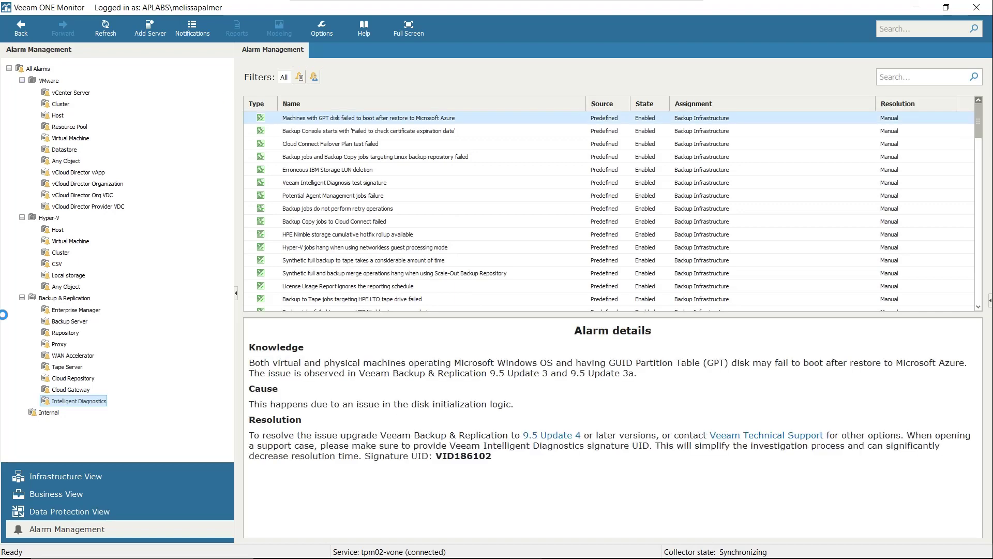
# Check the Veeam ONE Agent status of the backup servers for the whole Backup Infrastructure in the Data Protection View
pyautogui.click(67, 511)
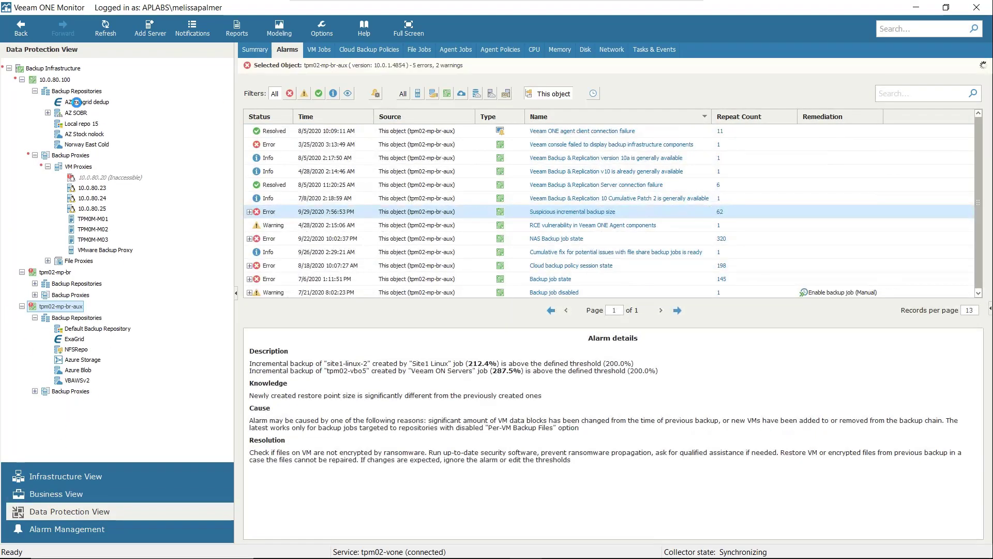
pyautogui.click(72, 68)
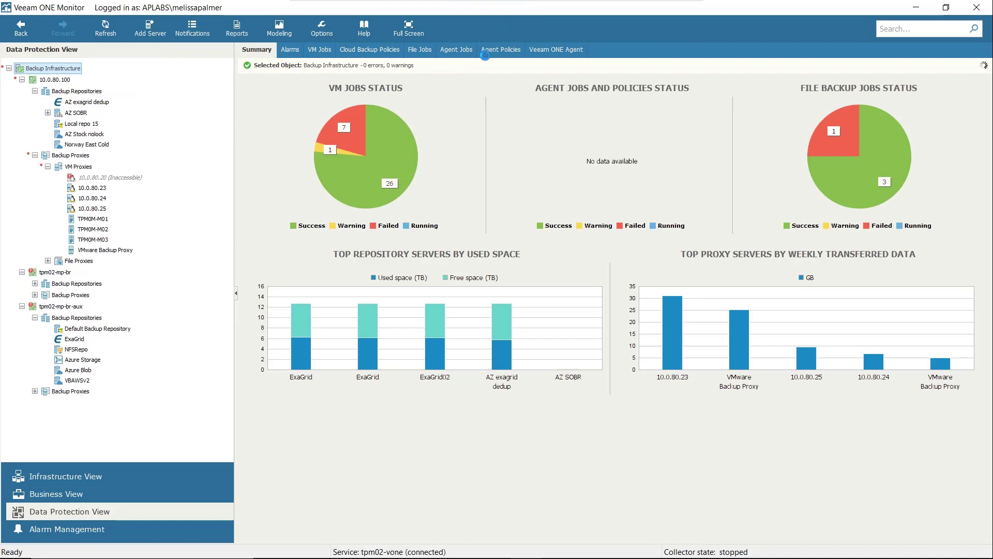
pyautogui.click(563, 48)
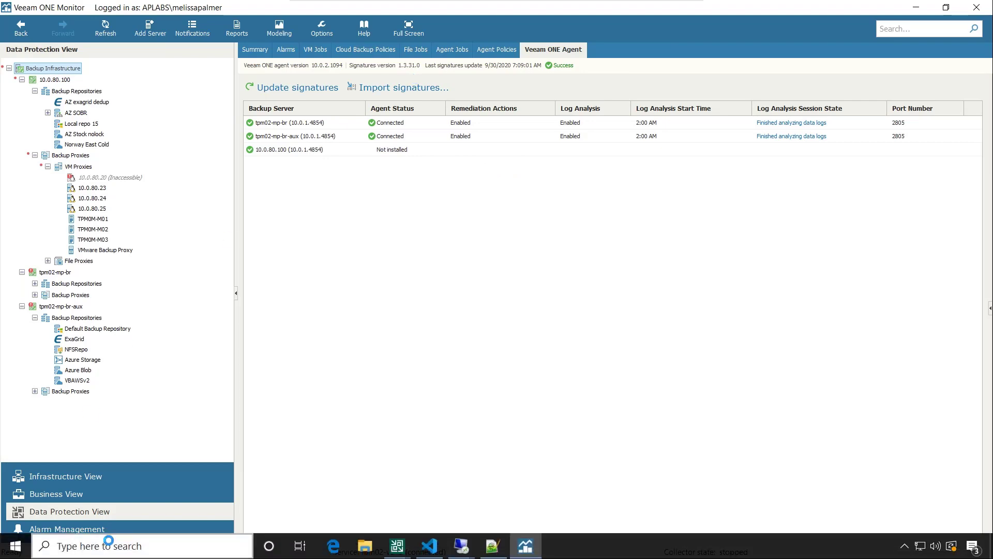
# Return to Alarm Management and read the details of the "Backup jobs and Backup Copy jobs targeting Linux backup repository failed" alarm
pyautogui.click(60, 523)
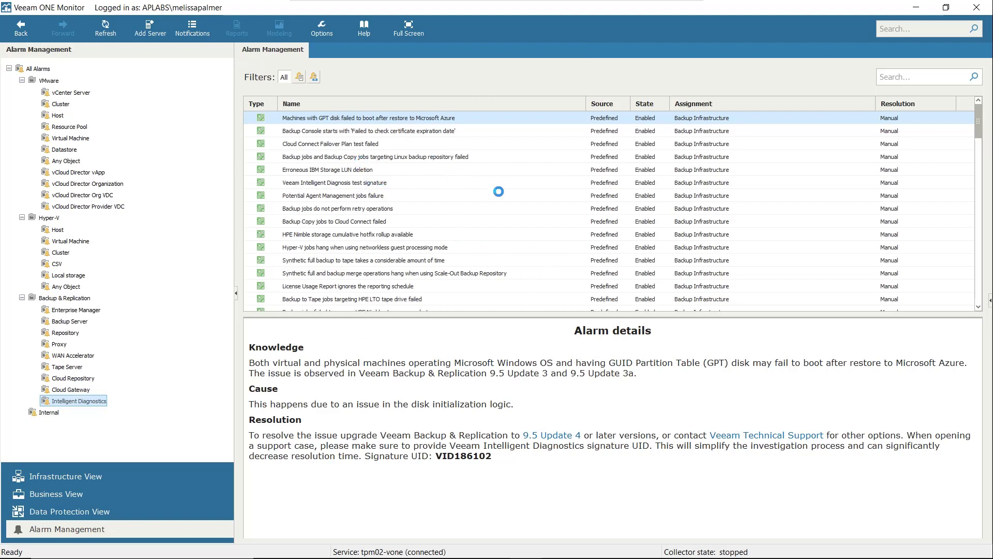
pyautogui.click(423, 156)
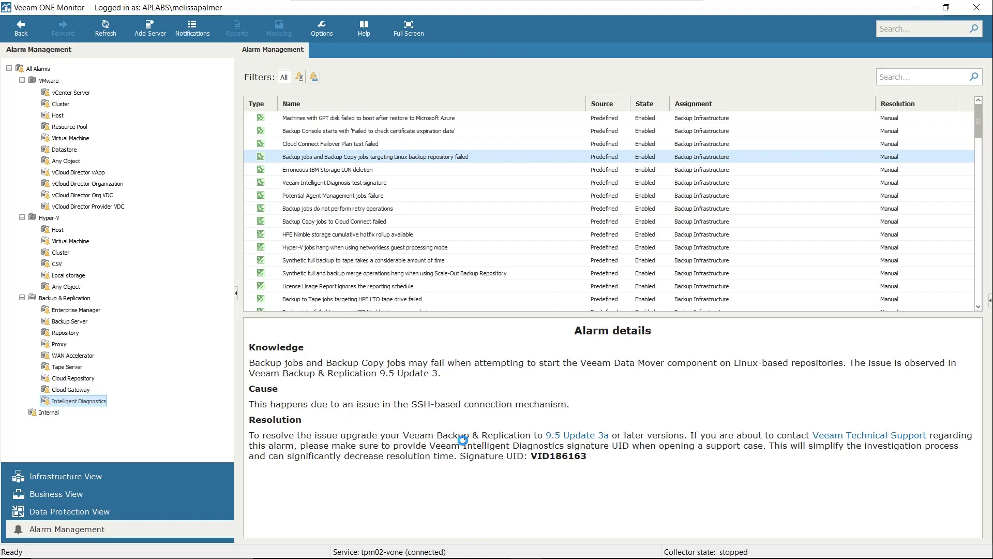
# Highlight the signature UID in the alarm's resolution text, and look through the virtual machine tree in the Infrastructure View
pyautogui.moveTo(538, 450); pyautogui.dragTo(460, 455)
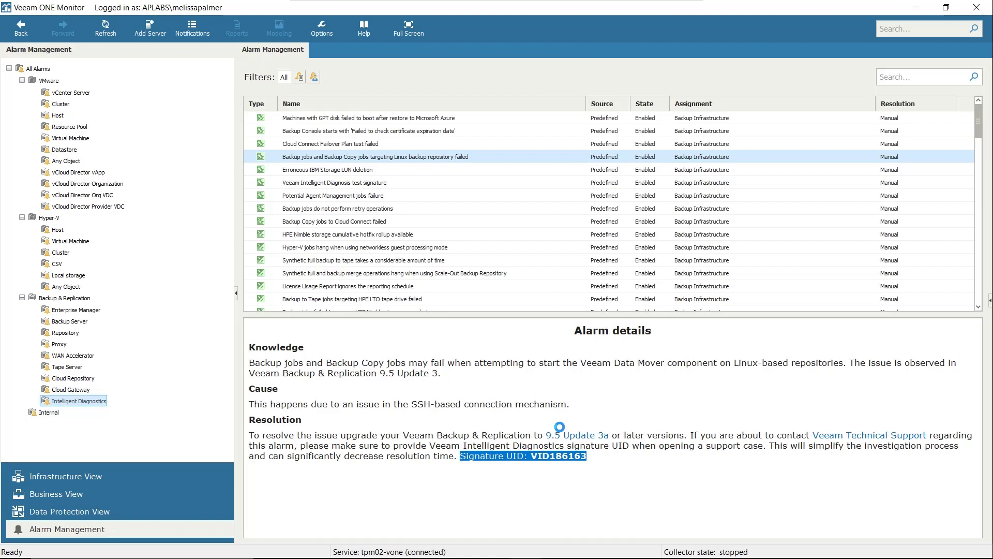
pyautogui.click(454, 388)
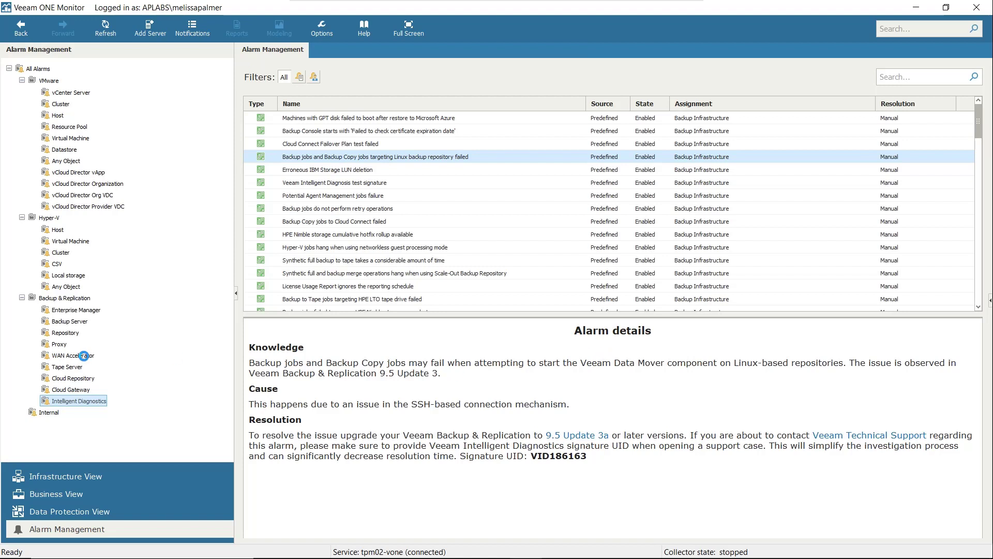
pyautogui.click(77, 473)
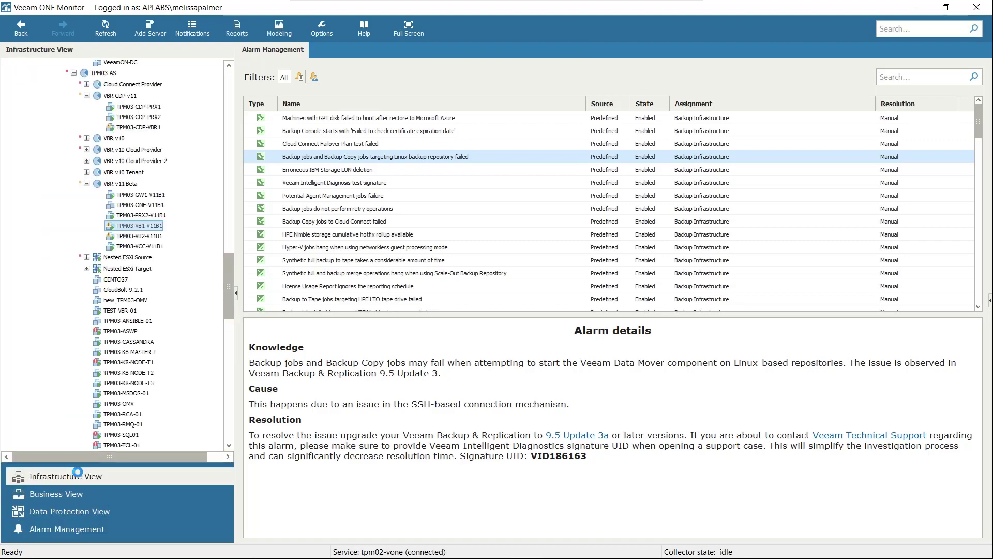
pyautogui.scroll(20, 102, 251)
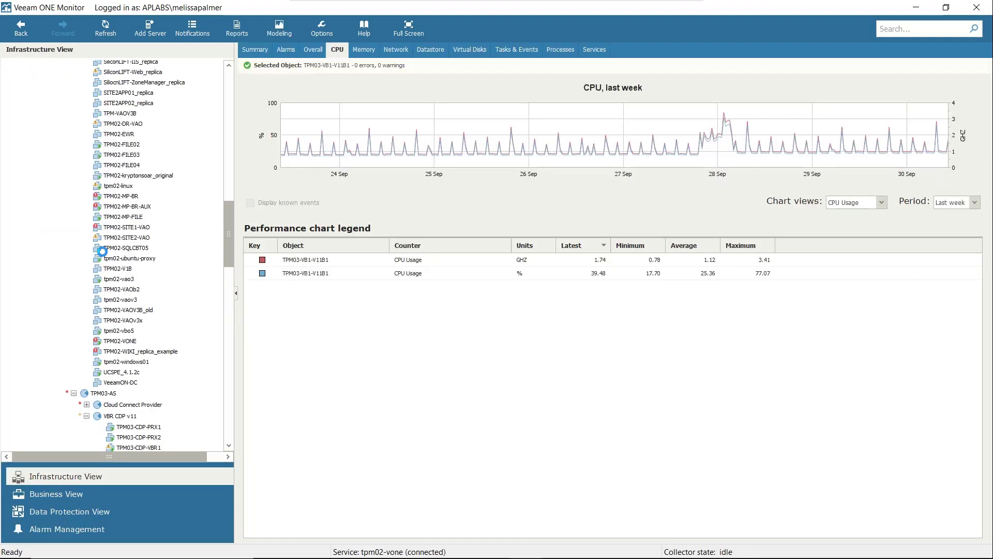
# Start a new VMware virtual machine alarm in Alarm Management, review the available rule trigger types, and close it without saving
pyautogui.click(77, 526)
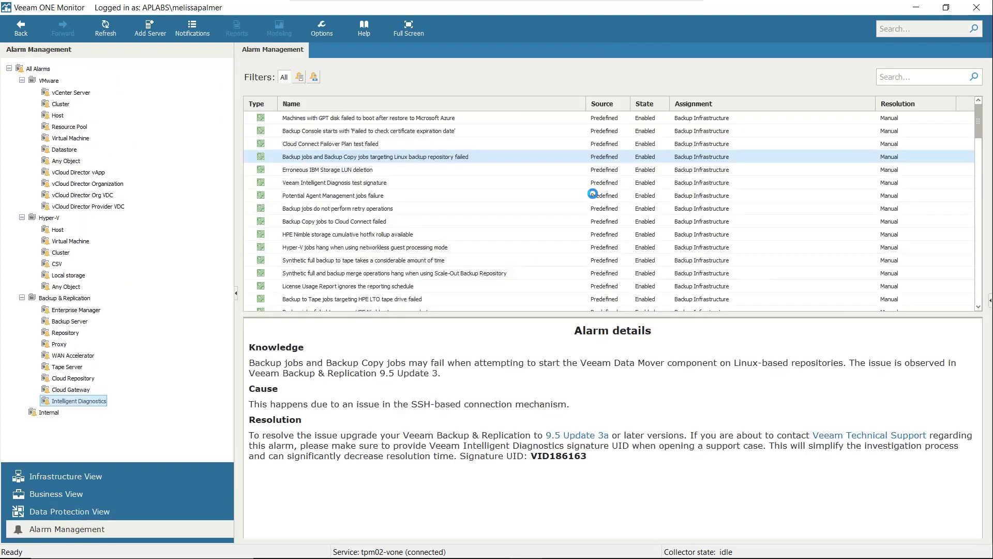
pyautogui.click(81, 138)
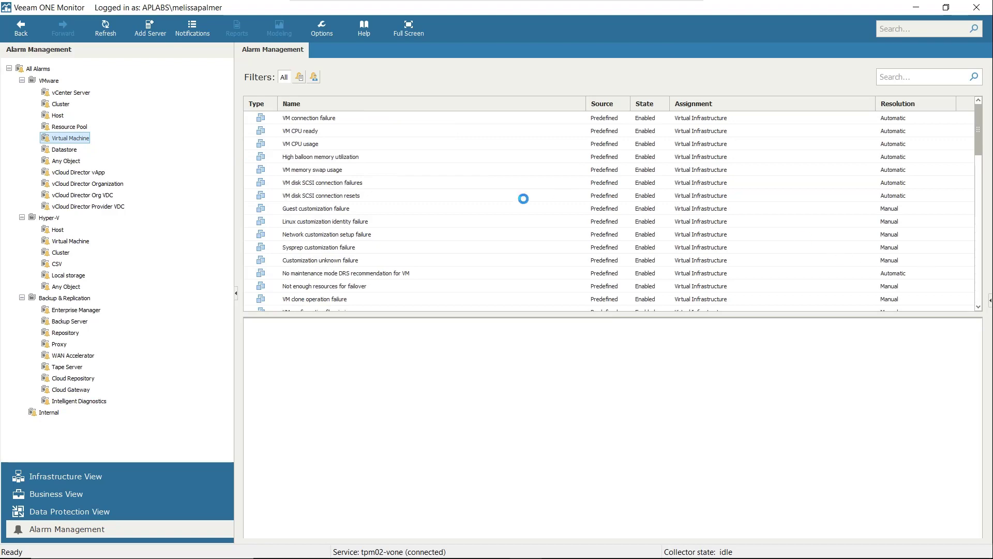
pyautogui.rightClick(484, 197)
pyautogui.click(517, 200)
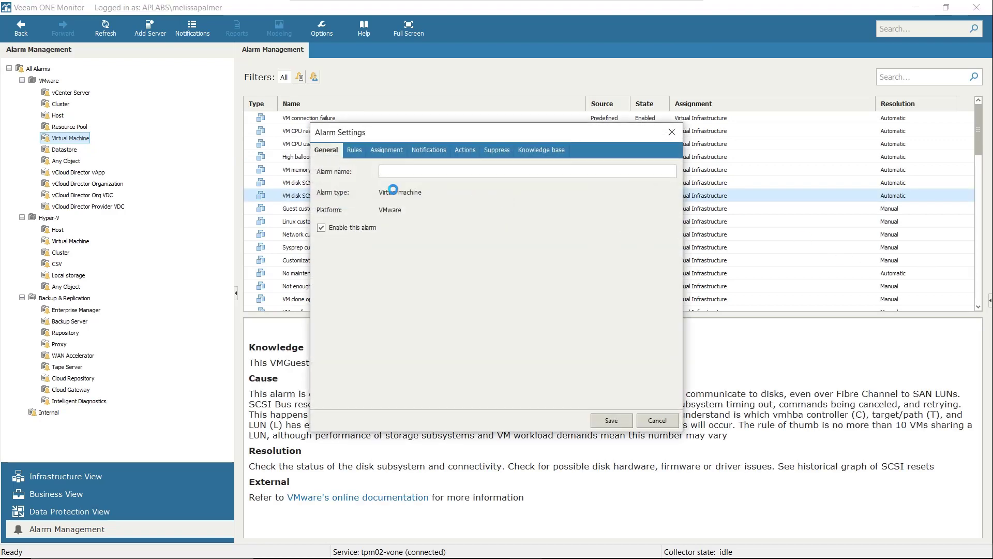
pyautogui.click(354, 150)
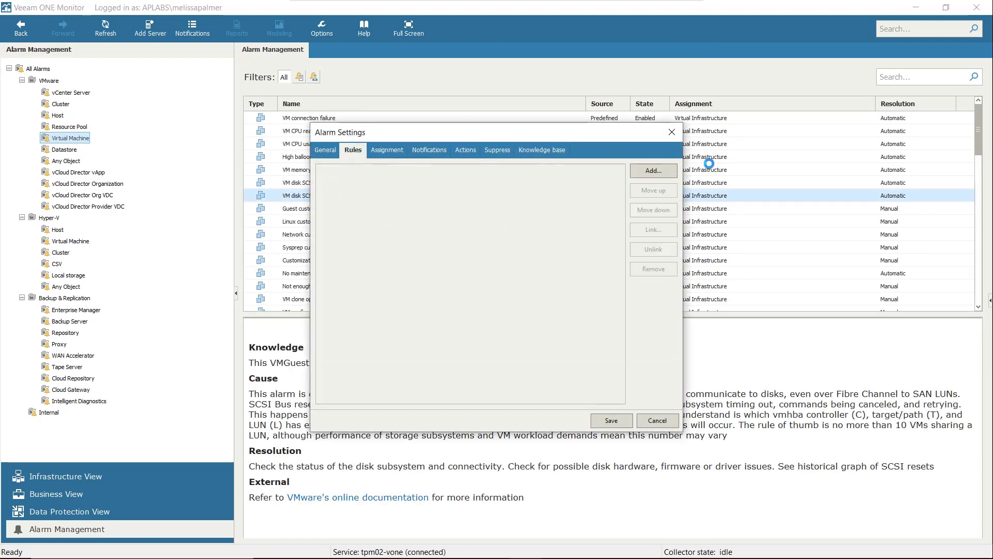
pyautogui.click(655, 170)
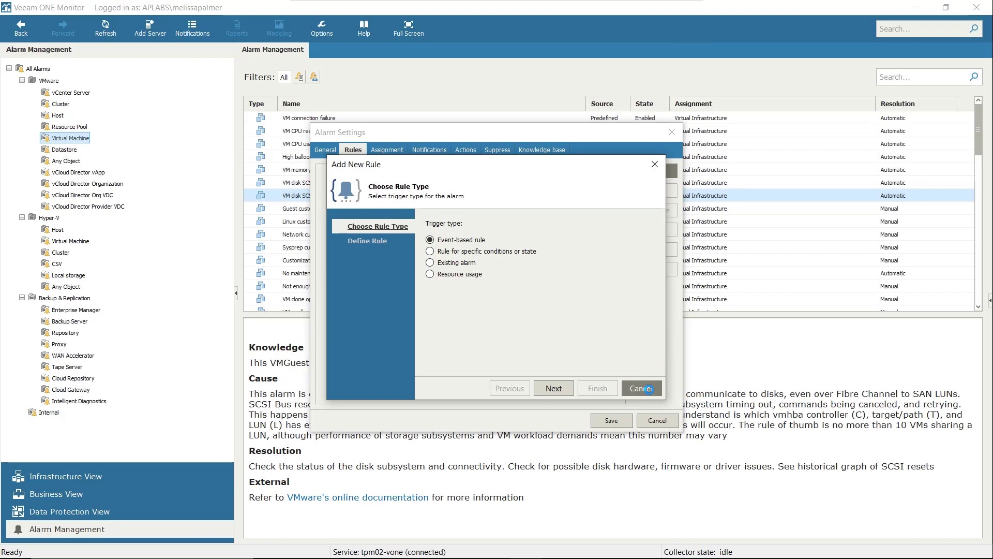
pyautogui.click(648, 389)
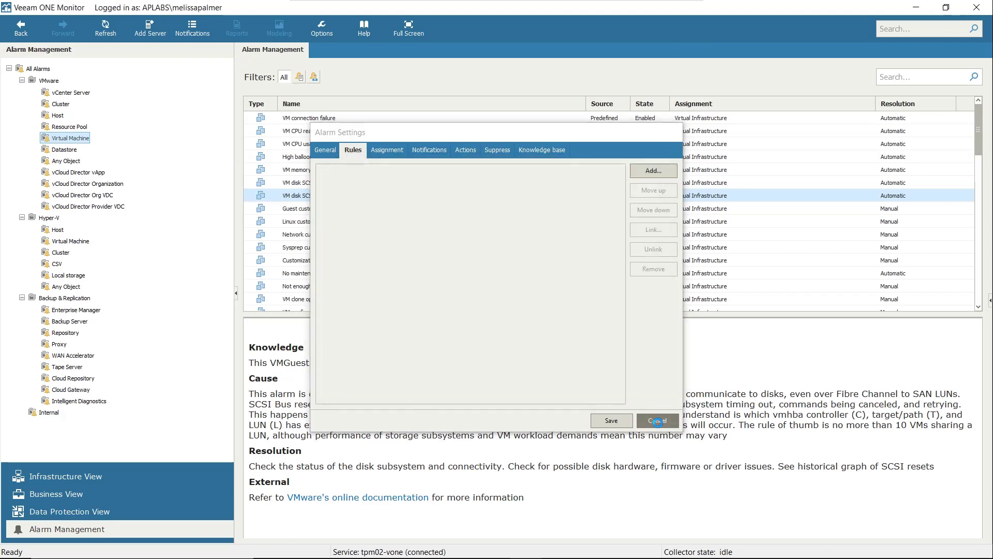
pyautogui.click(657, 420)
# Switch through the Infrastructure View to the Business View and look over the virtual machines grouped under TPM02 Application
pyautogui.click(17, 472)
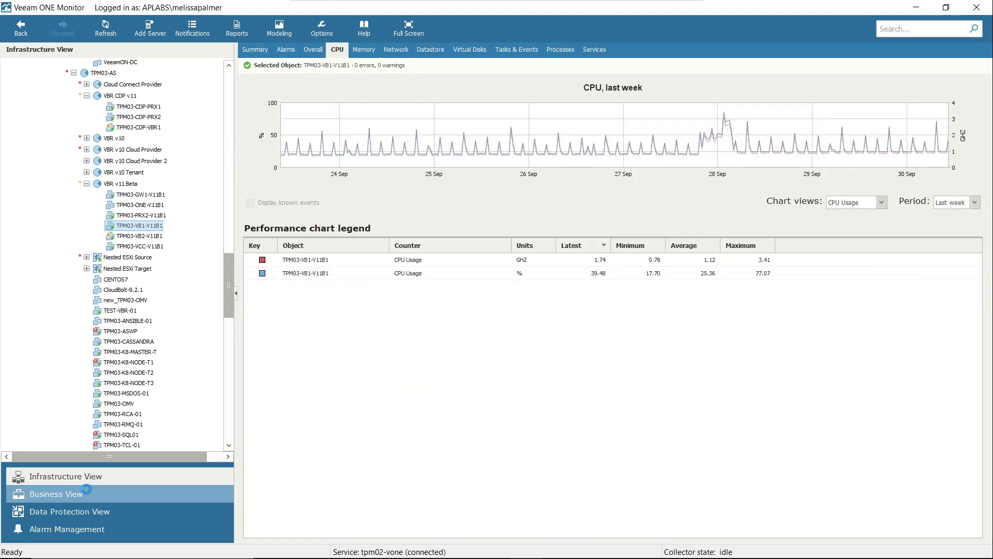
pyautogui.click(71, 491)
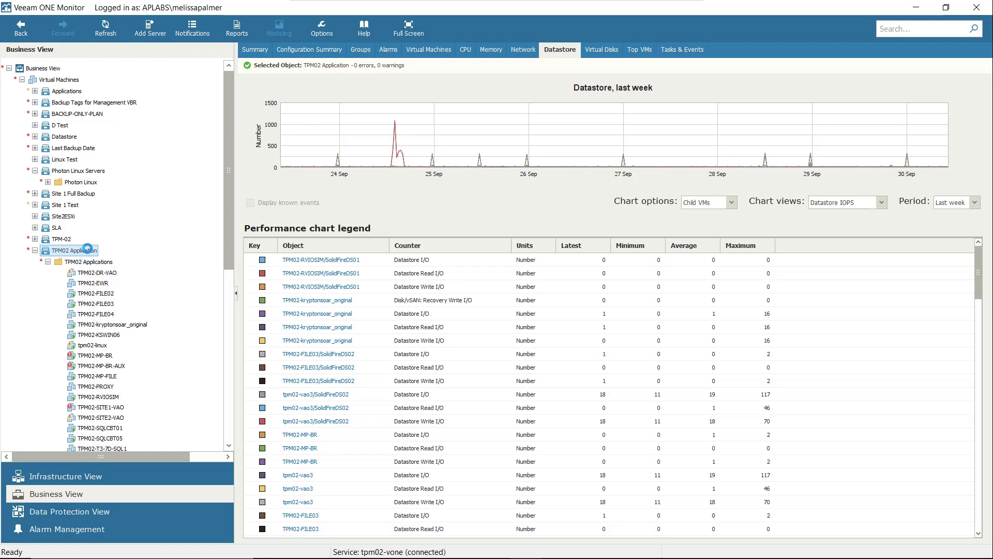
pyautogui.scroll(-5, 87, 253)
pyautogui.scroll(5, 88, 248)
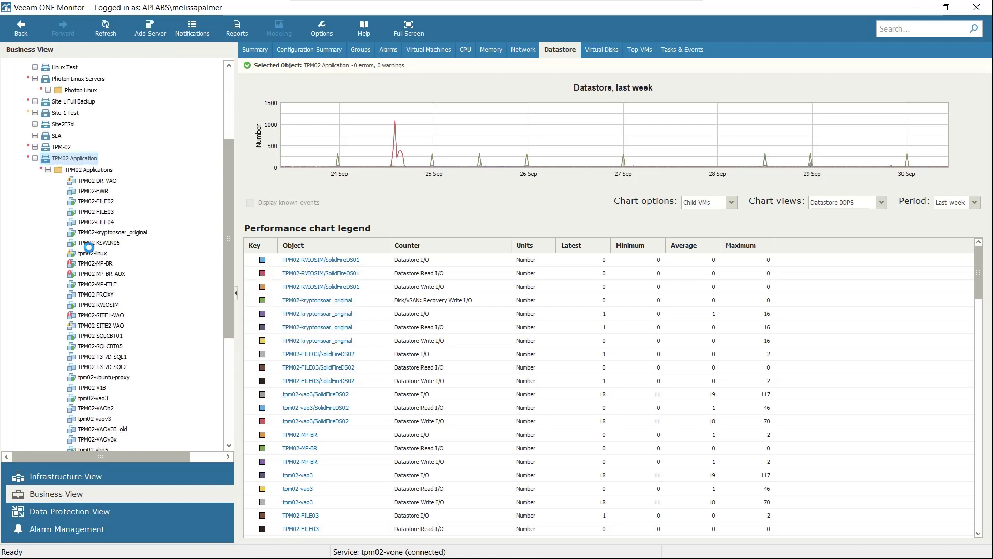